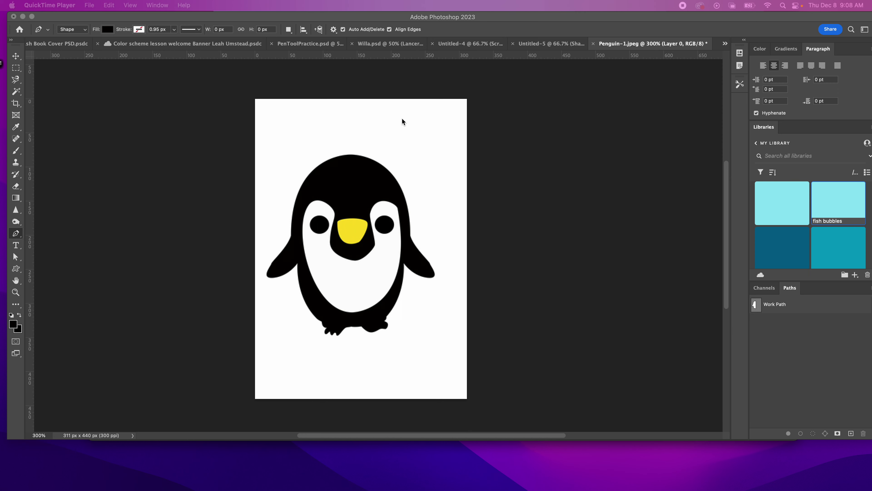
Duplicate Layer 0 with Cmd+J into Layer 0 copy, then hide the original Layer 0
{"action": "left_click", "coordinate": [543, 195]}
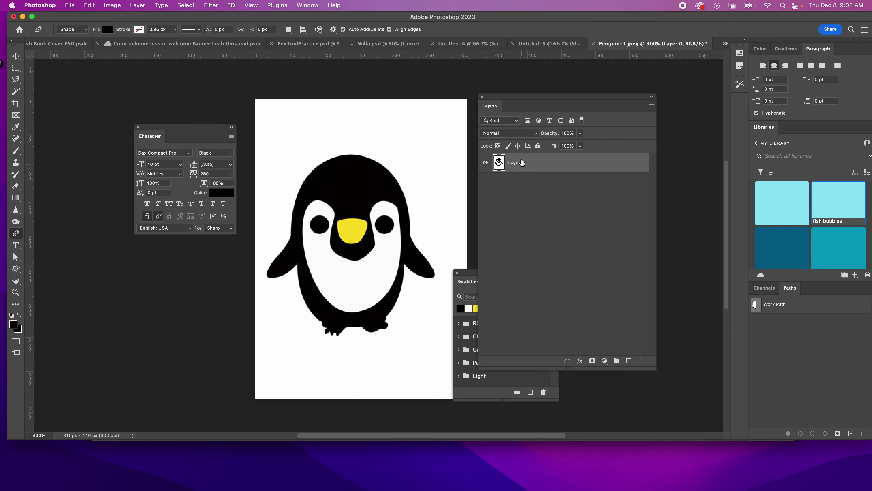
{"action": "left_click_drag", "start_coordinate": [537, 101], "coordinate": [596, 94]}
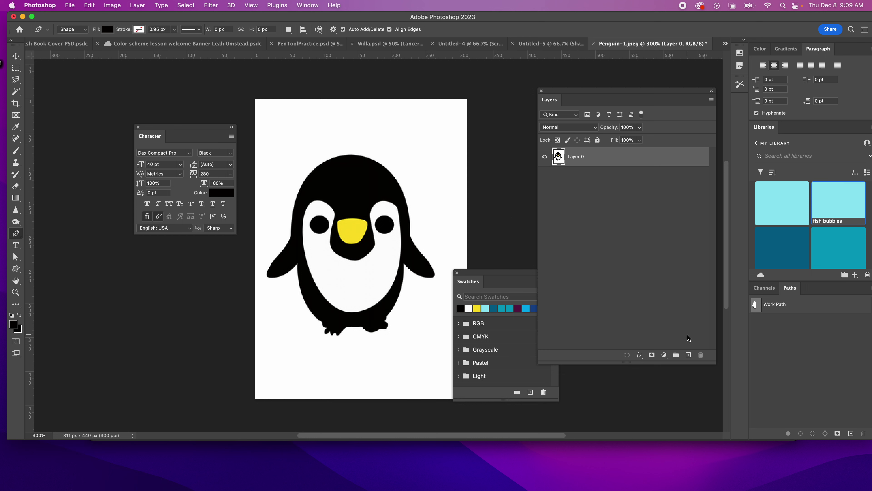
{"action": "key", "text": "super+j"}
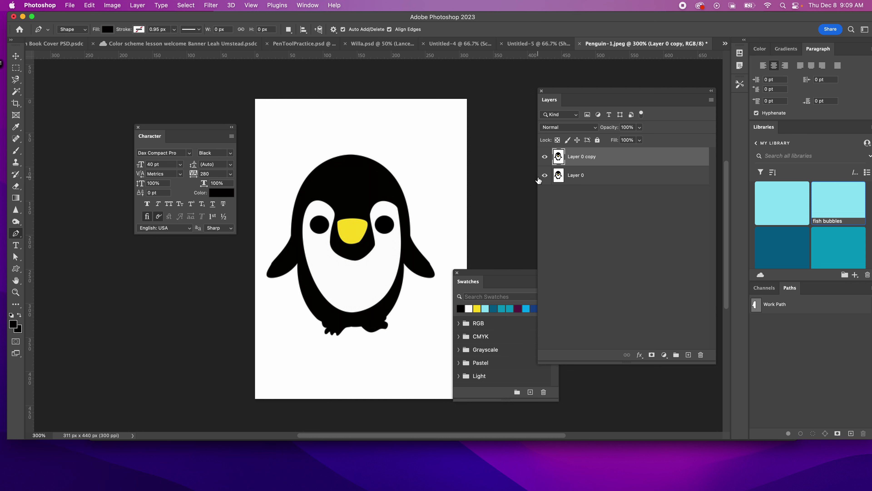
{"action": "left_click", "coordinate": [544, 175]}
Use the Eyedropper to sample the penguin's yellow beak as the foreground colour
{"action": "left_click", "coordinate": [16, 128]}
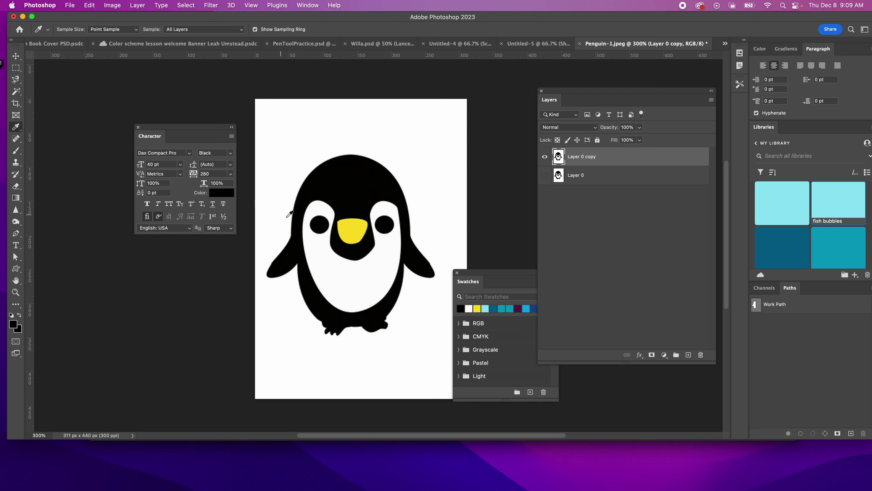
{"action": "left_click", "coordinate": [327, 207]}
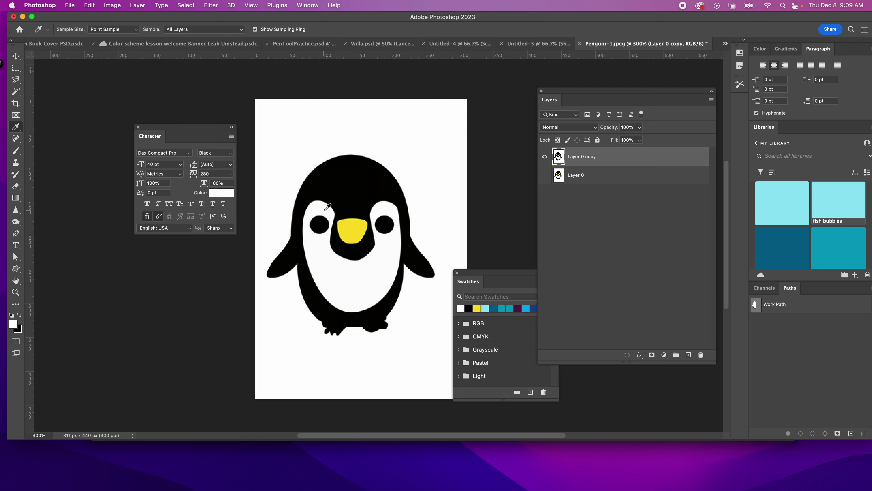
{"action": "left_click", "coordinate": [360, 223]}
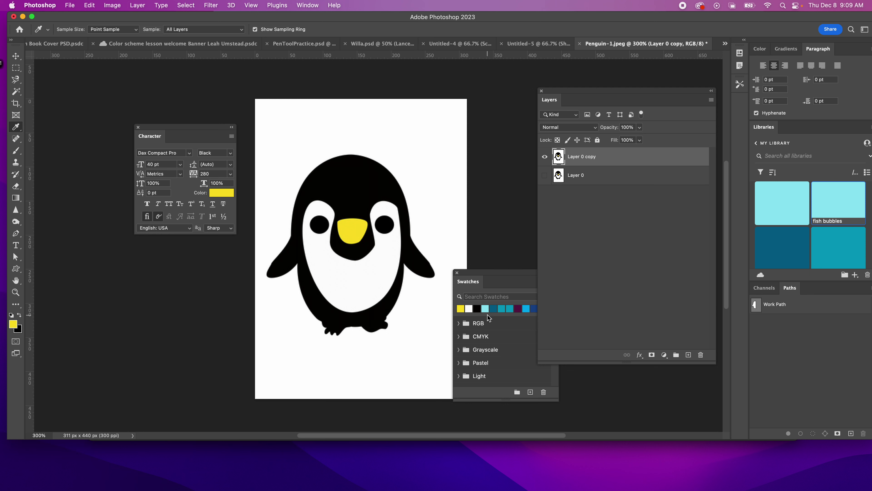
Add a new empty layer and lower Layer 0 copy to a low opacity
{"action": "left_click", "coordinate": [688, 355]}
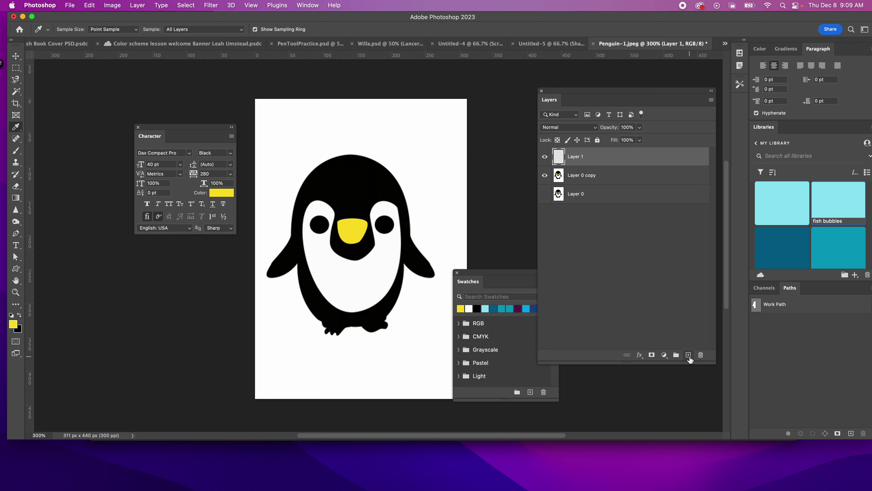
{"action": "left_click", "coordinate": [580, 174]}
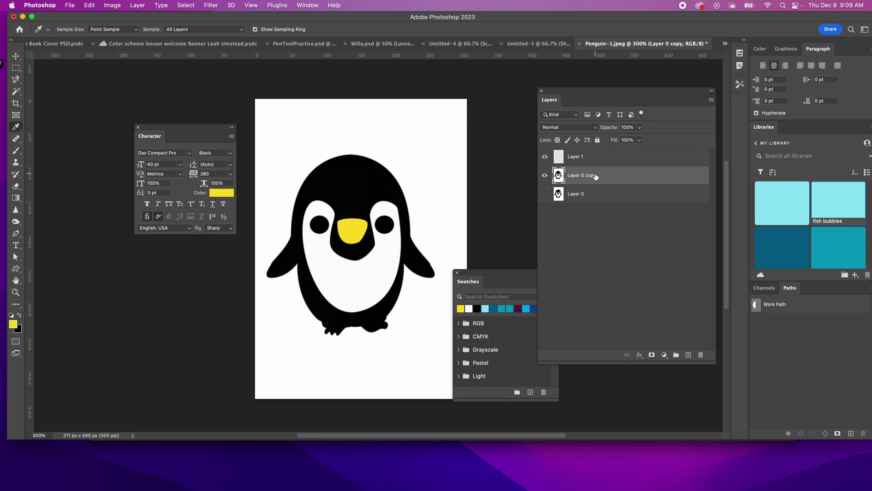
{"action": "left_click", "coordinate": [640, 130]}
{"action": "left_click_drag", "start_coordinate": [641, 138], "coordinate": [613, 140]}
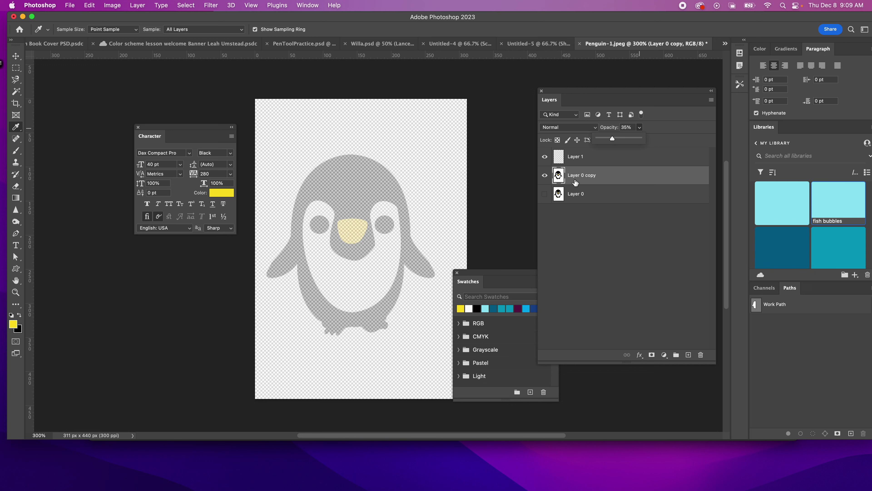
Rename the new Layer 1 to 'body' and set the foreground colour to black
{"action": "left_click", "coordinate": [580, 159]}
{"action": "double_click", "coordinate": [579, 158]}
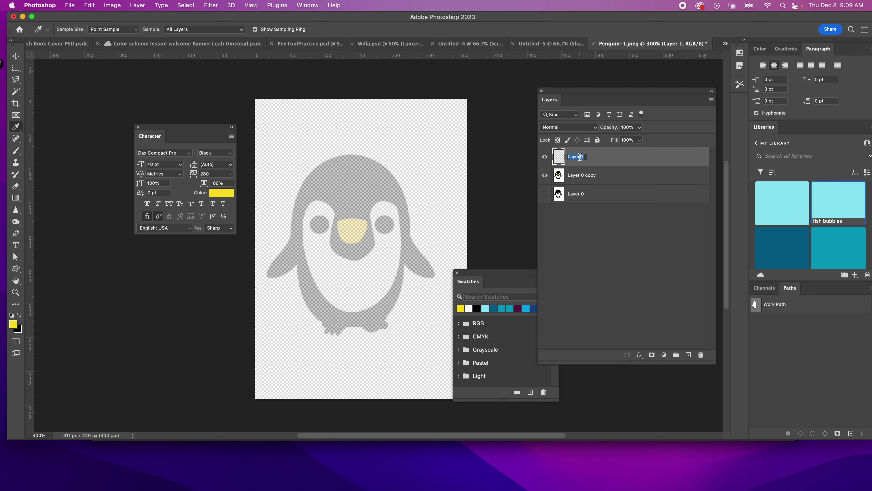
{"action": "type", "text": "body"}
{"action": "left_click", "coordinate": [605, 161]}
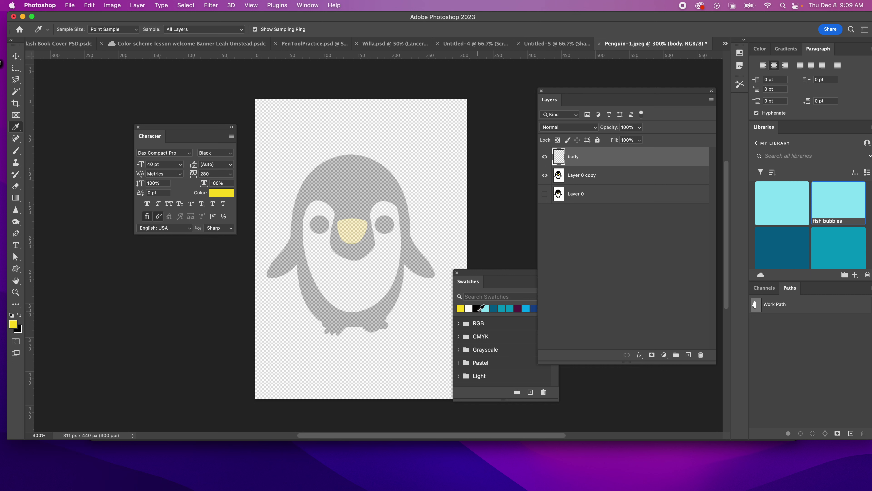
{"action": "left_click", "coordinate": [477, 309]}
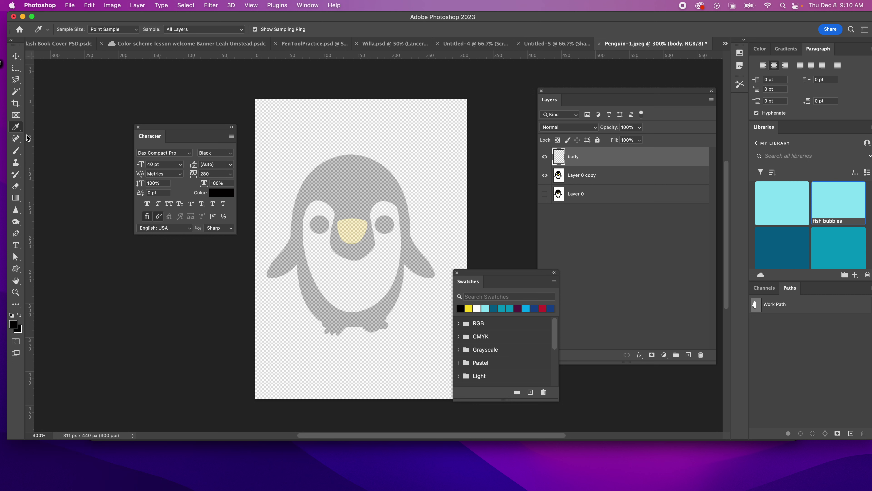
Trace the penguin's head, right flipper and right belly with the Pen tool in Shape mode
{"action": "key", "text": "p"}
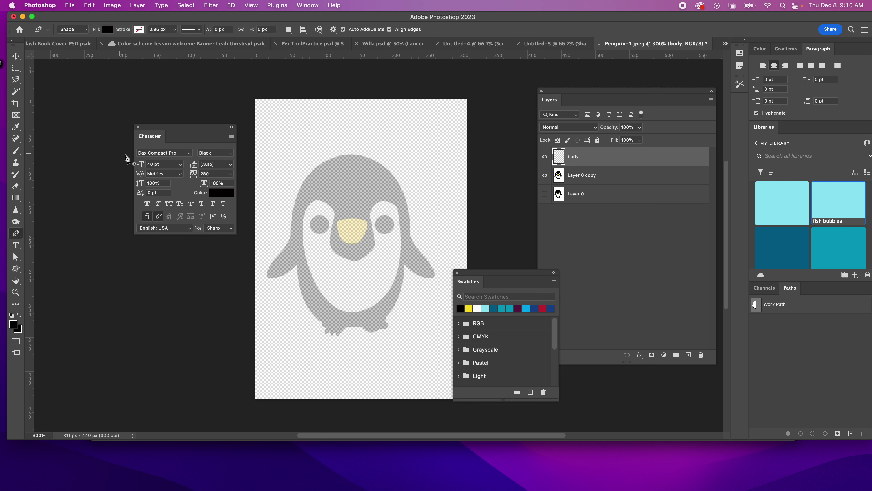
{"action": "left_click", "coordinate": [349, 154]}
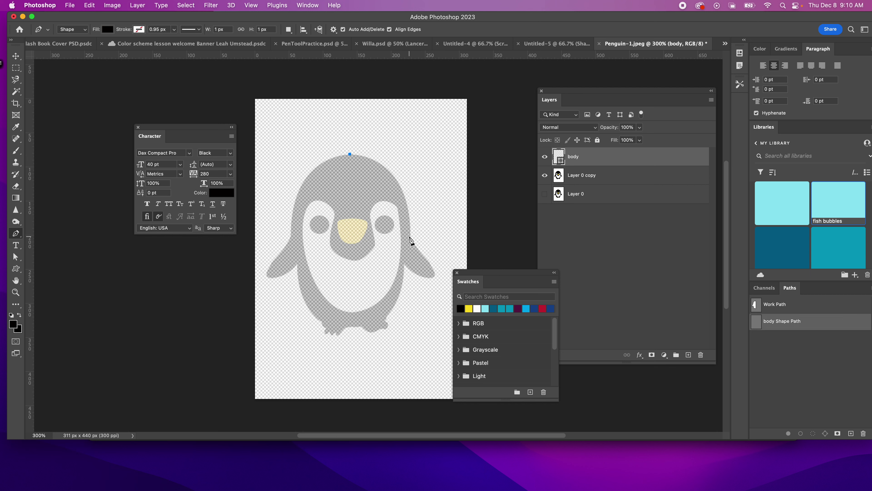
{"action": "left_click_drag", "start_coordinate": [411, 236], "coordinate": [413, 315]}
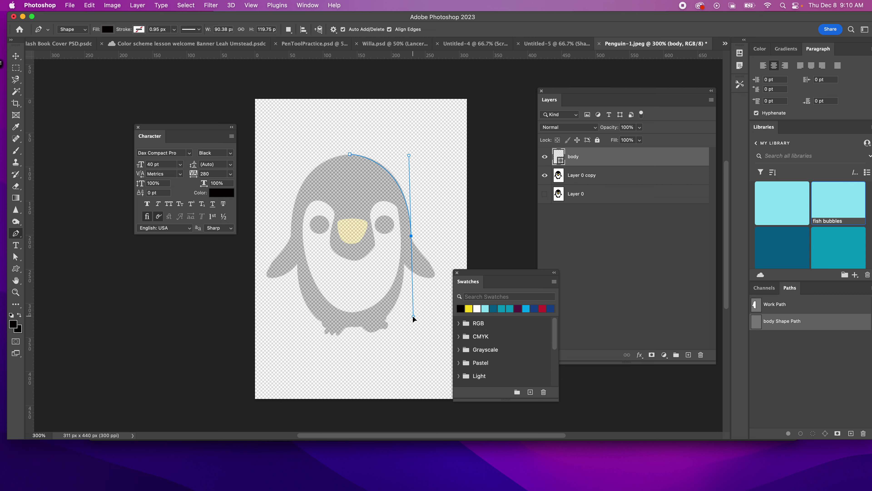
{"action": "left_click_drag", "start_coordinate": [414, 315], "coordinate": [430, 265]}
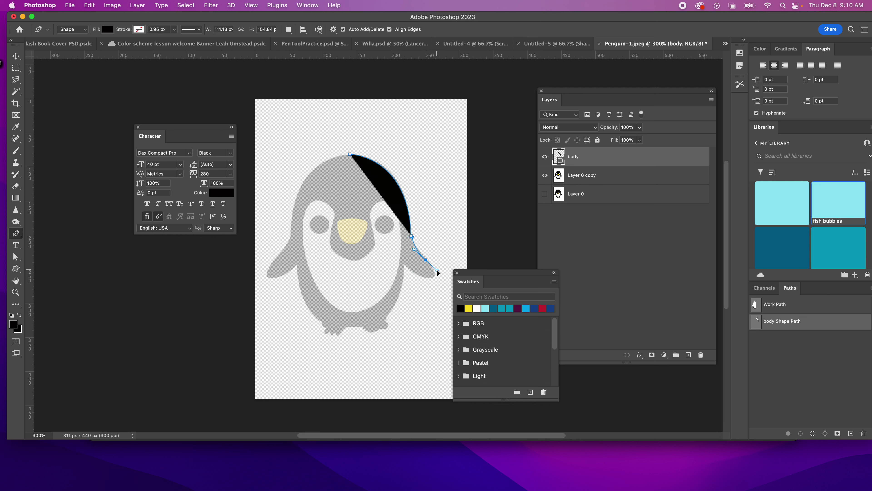
{"action": "left_click", "coordinate": [423, 277]}
{"action": "left_click", "coordinate": [404, 265]}
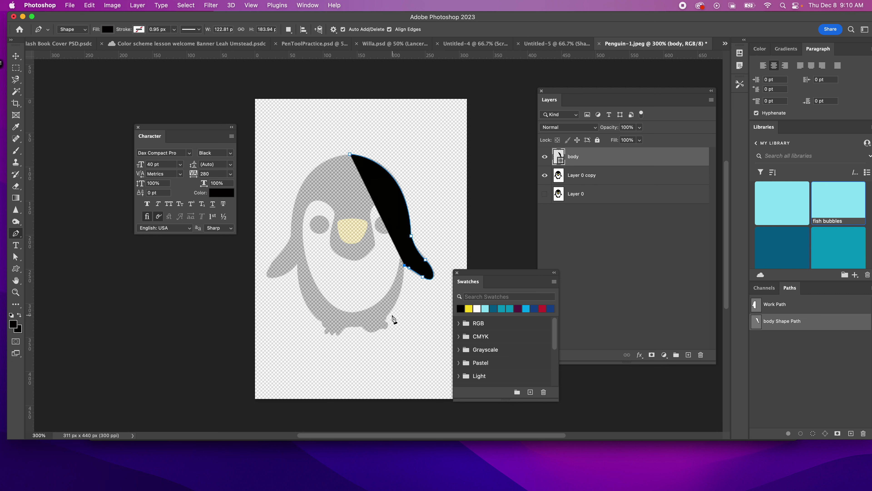
{"action": "left_click_drag", "start_coordinate": [387, 316], "coordinate": [354, 320]}
Continue the outline along the feet and up the left side, closing it at the head
{"action": "left_click", "coordinate": [382, 323]}
{"action": "left_click", "coordinate": [363, 328]}
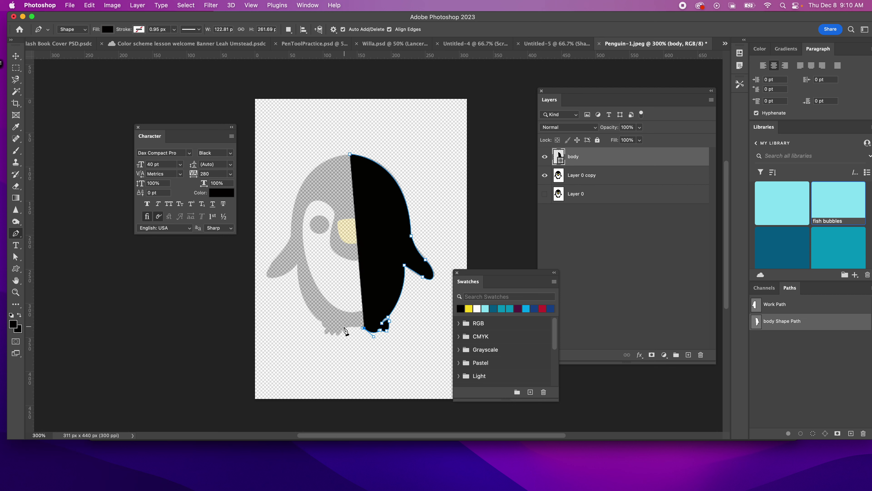
{"action": "left_click", "coordinate": [344, 327]}
{"action": "left_click", "coordinate": [341, 335]}
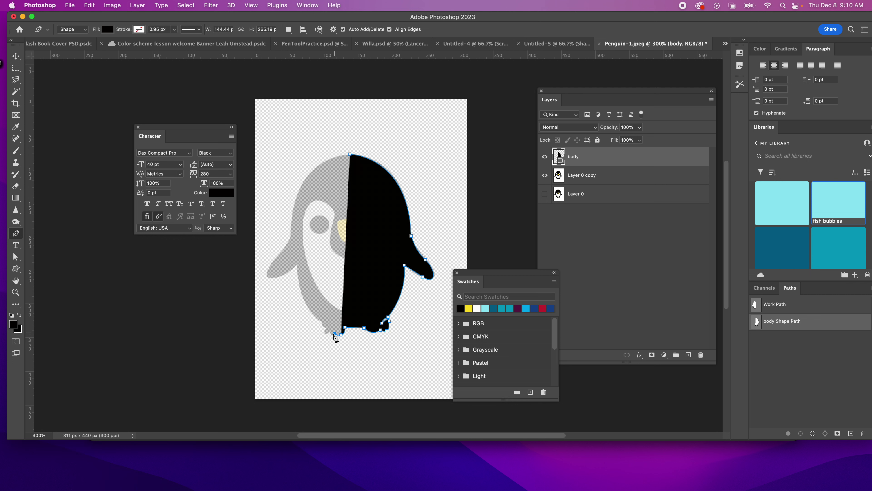
{"action": "left_click", "coordinate": [334, 333]}
{"action": "left_click", "coordinate": [329, 332]}
{"action": "left_click", "coordinate": [325, 333]}
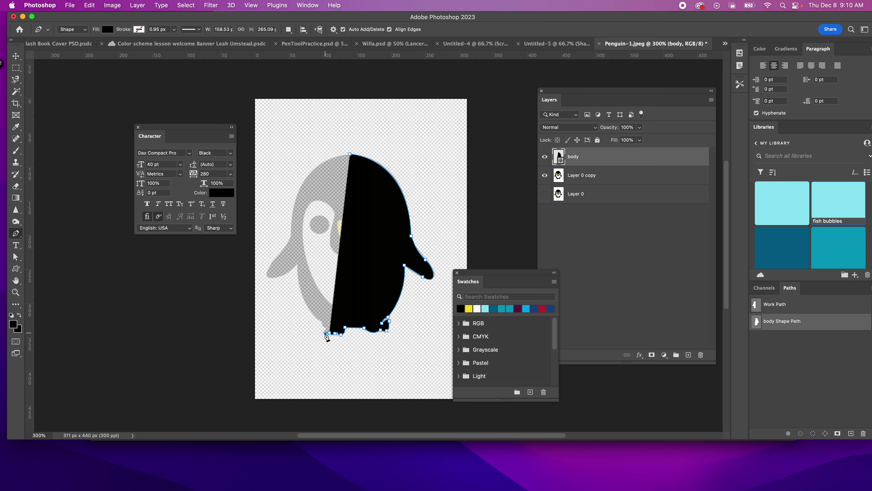
{"action": "left_click_drag", "start_coordinate": [321, 322], "coordinate": [323, 317]}
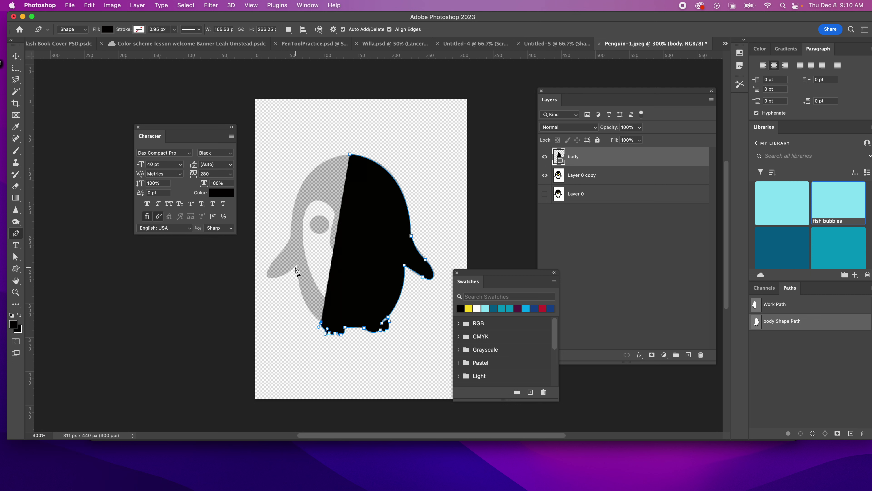
{"action": "left_click_drag", "start_coordinate": [297, 265], "coordinate": [291, 206]}
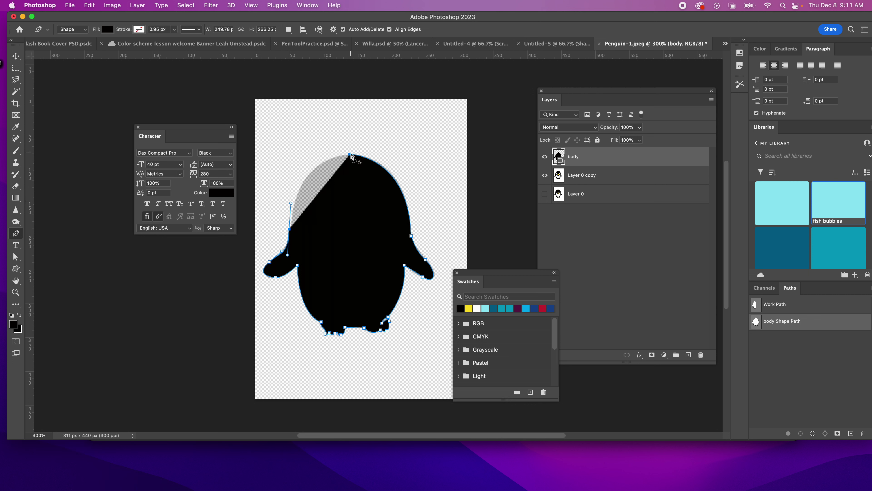
{"action": "left_click_drag", "start_coordinate": [350, 154], "coordinate": [392, 151]}
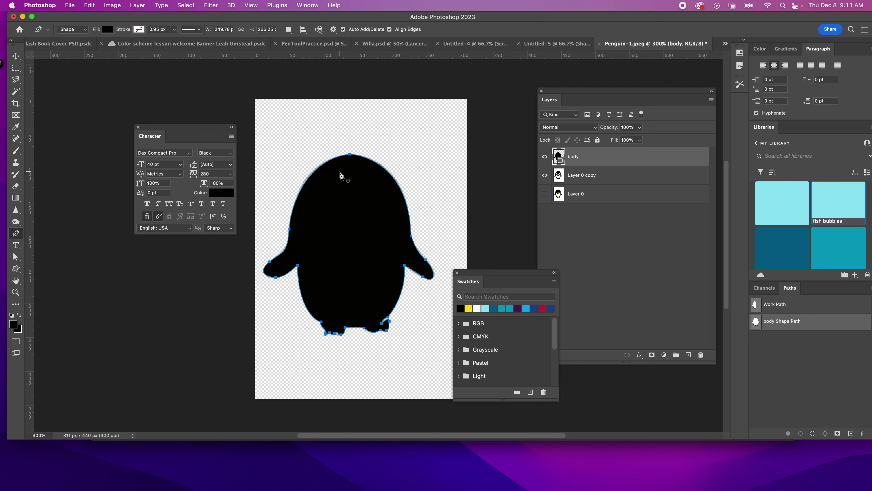
Load the body shape's outline as a selection from the body layer thumbnail
{"action": "left_click", "coordinate": [612, 173]}
{"action": "left_click", "coordinate": [611, 160]}
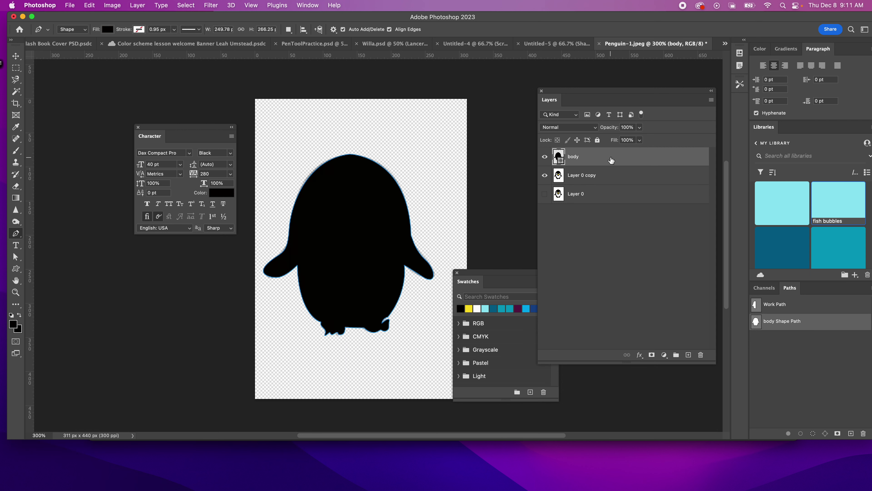
{"action": "left_click", "coordinate": [558, 157], "text": "super"}
Add a new empty layer above body and begin naming it 'stomach'
{"action": "left_click", "coordinate": [688, 354]}
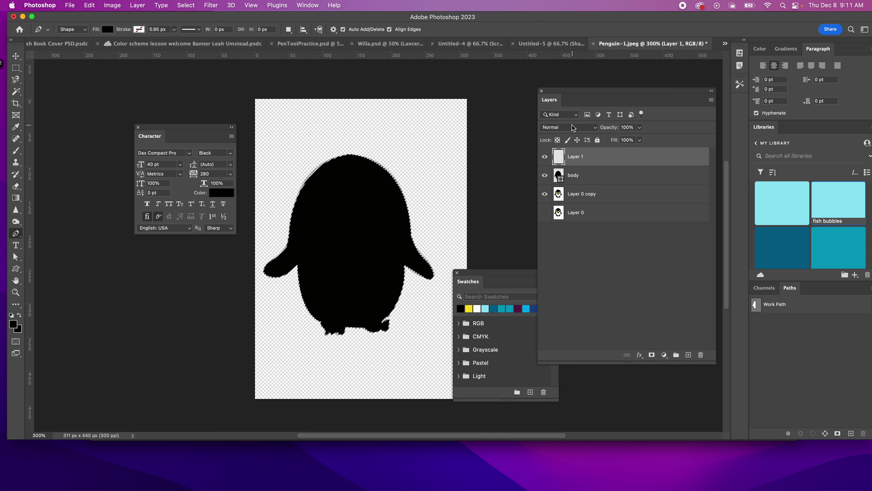
{"action": "double_click", "coordinate": [579, 157]}
{"action": "type", "text": "sthoma"}
{"action": "key", "text": "BackSpace"}
{"action": "key", "text": "BackSpace"}
{"action": "key", "text": "BackSpace"}
{"action": "key", "text": "BackSpace"}
{"action": "type", "text": "op"}
{"action": "key", "text": "BackSpace"}
Finish naming the layer 'stomach', hide the body layer, and set white as foreground colour
{"action": "type", "text": "mach"}
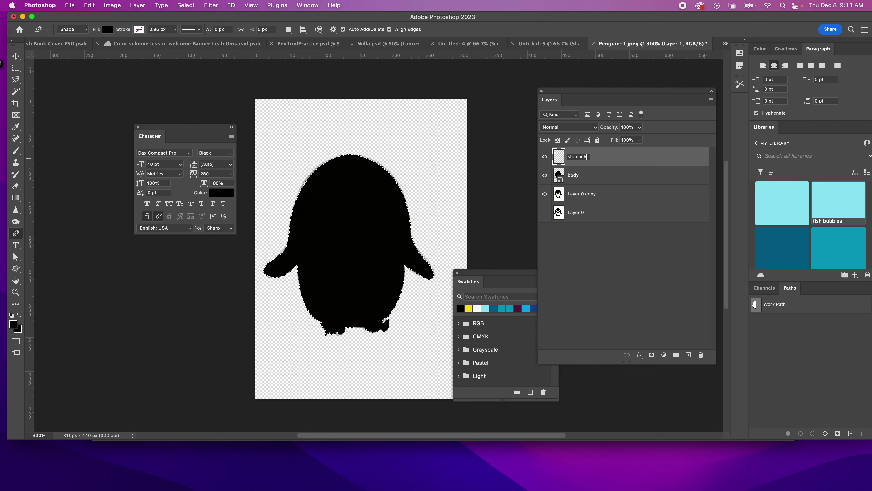
{"action": "left_click", "coordinate": [545, 176]}
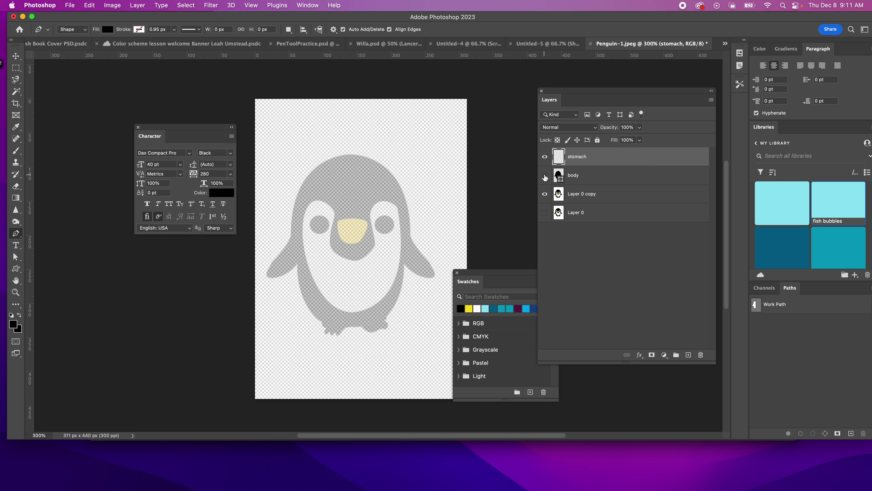
{"action": "left_click", "coordinate": [477, 308]}
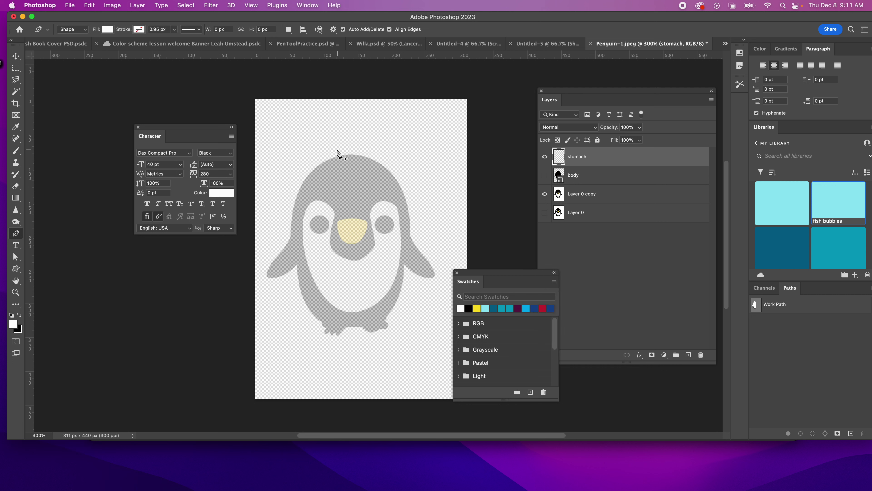
Trace the stomach outline under the beak, over the right eye spot and around the lower belly
{"action": "left_click", "coordinate": [330, 239]}
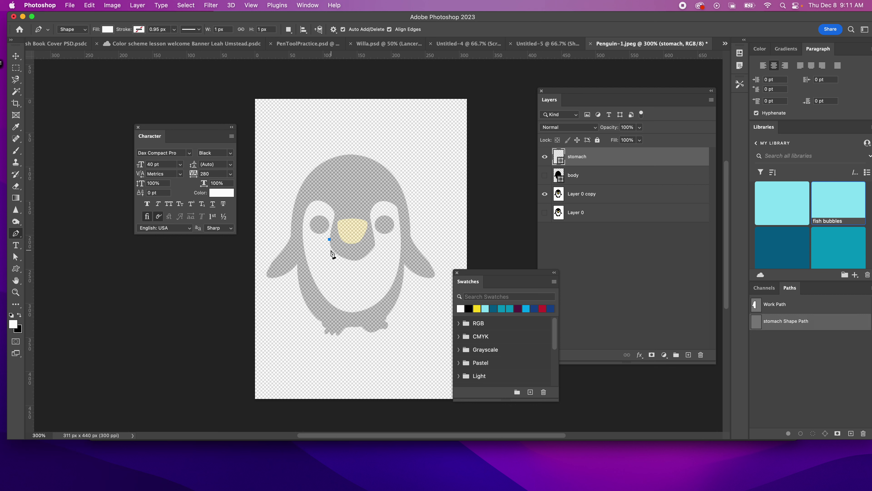
{"action": "left_click", "coordinate": [340, 256]}
{"action": "left_click_drag", "start_coordinate": [366, 256], "coordinate": [374, 231]}
{"action": "left_click", "coordinate": [373, 209]}
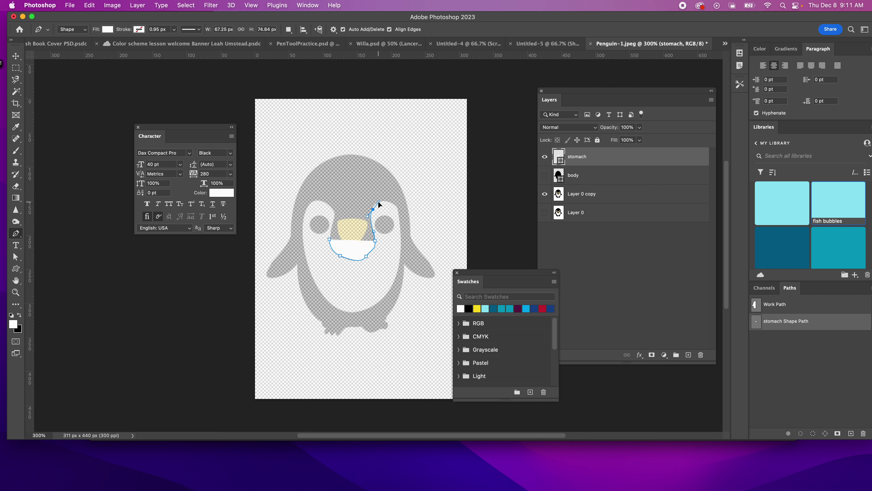
{"action": "left_click_drag", "start_coordinate": [388, 202], "coordinate": [401, 240]}
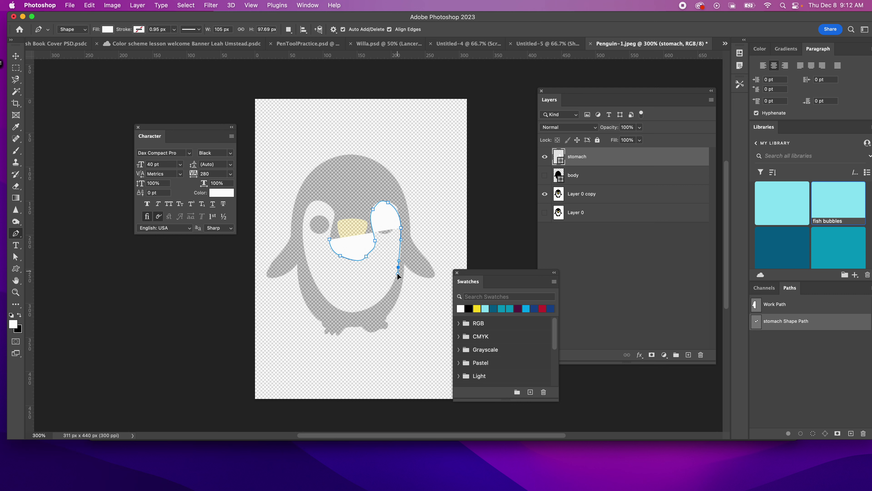
{"action": "left_click_drag", "start_coordinate": [397, 273], "coordinate": [397, 275]}
{"action": "left_click_drag", "start_coordinate": [372, 307], "coordinate": [369, 309]}
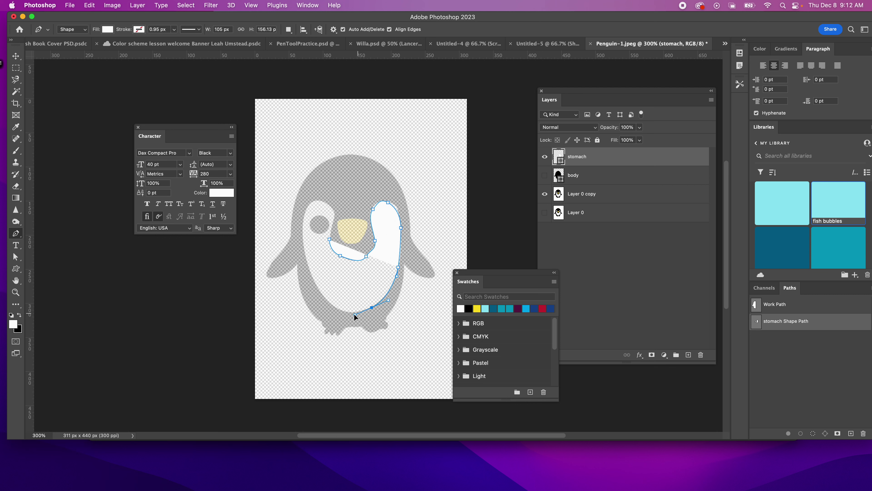
{"action": "left_click_drag", "start_coordinate": [331, 306], "coordinate": [305, 264]}
{"action": "key", "text": "super+z"}
{"action": "key", "text": "super+z"}
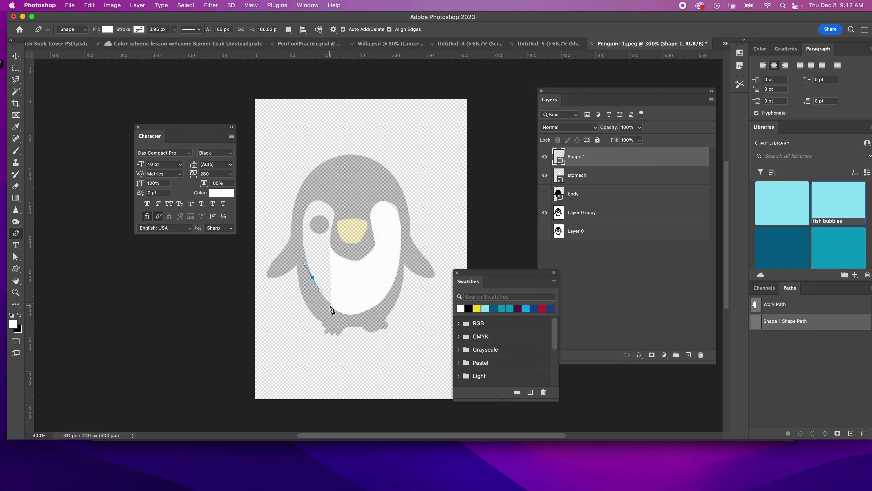
Complete the outline over the left eye spot, close it, and show the body layer again
{"action": "left_click", "coordinate": [330, 306]}
{"action": "key", "text": "super+z"}
{"action": "key", "text": "super+z"}
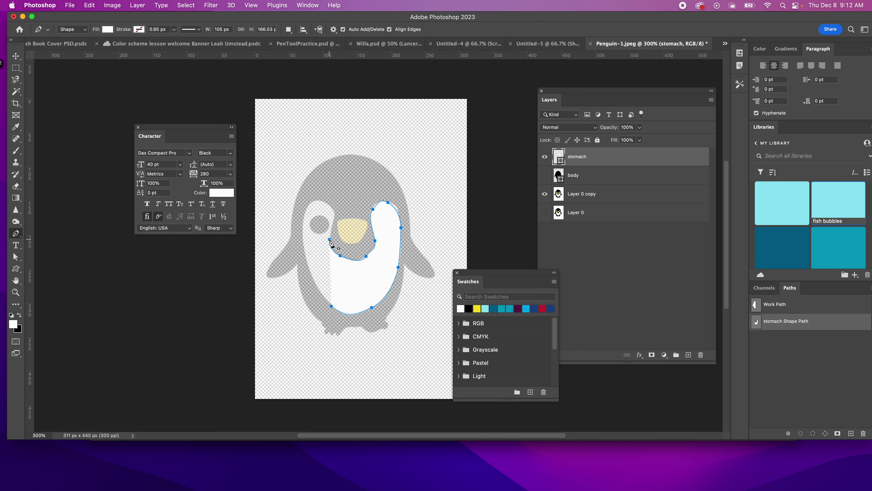
{"action": "left_click", "coordinate": [332, 210]}
{"action": "left_click_drag", "start_coordinate": [321, 202], "coordinate": [301, 224]}
{"action": "left_click", "coordinate": [306, 248]}
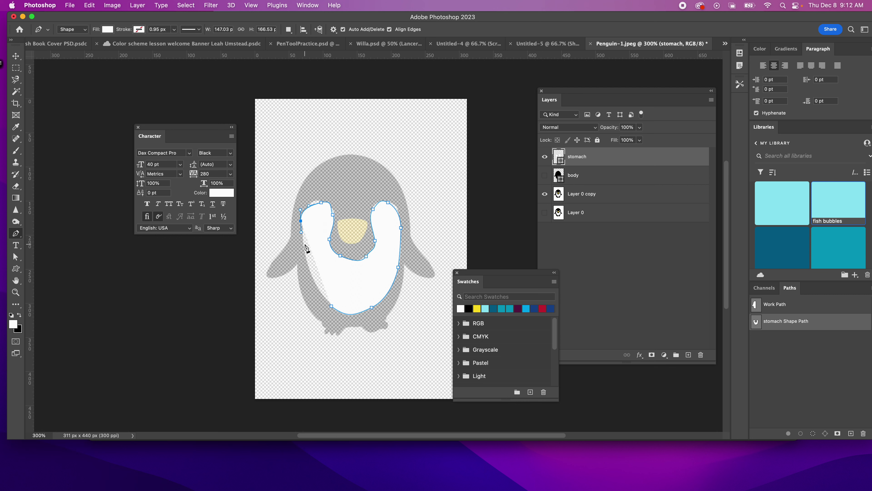
{"action": "left_click_drag", "start_coordinate": [311, 272], "coordinate": [313, 276]}
{"action": "left_click", "coordinate": [332, 306]}
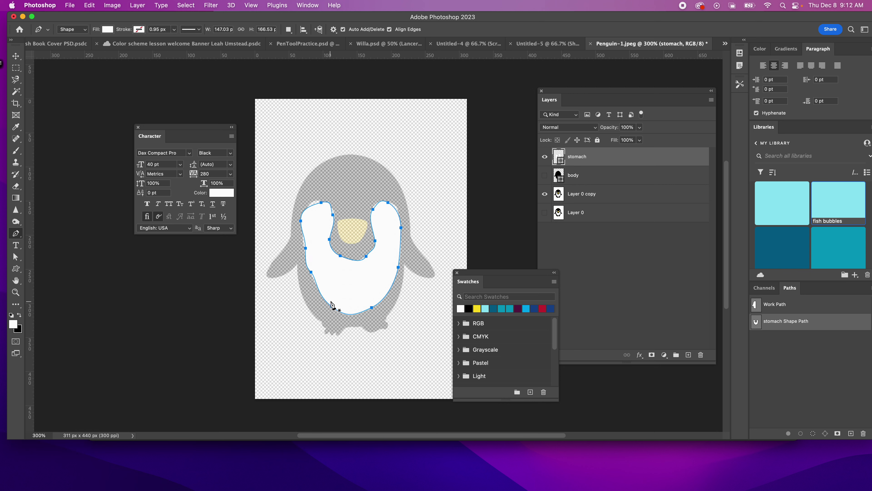
{"action": "left_click", "coordinate": [598, 157]}
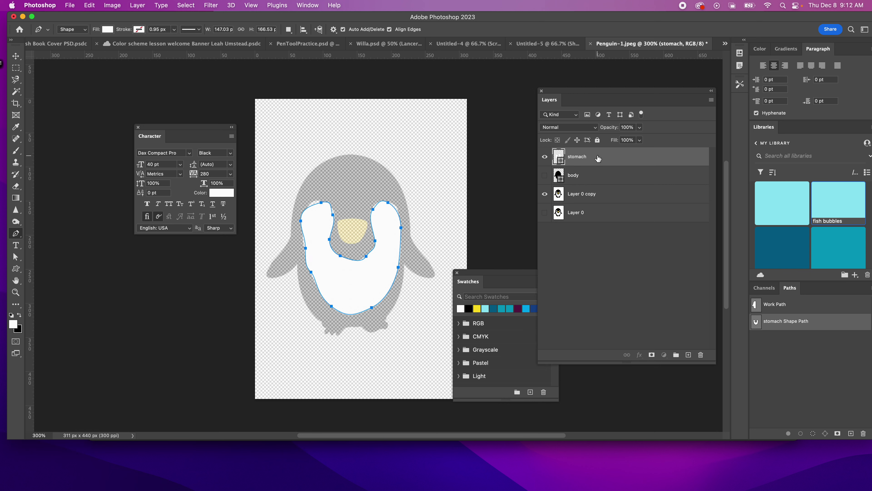
{"action": "left_click", "coordinate": [545, 175]}
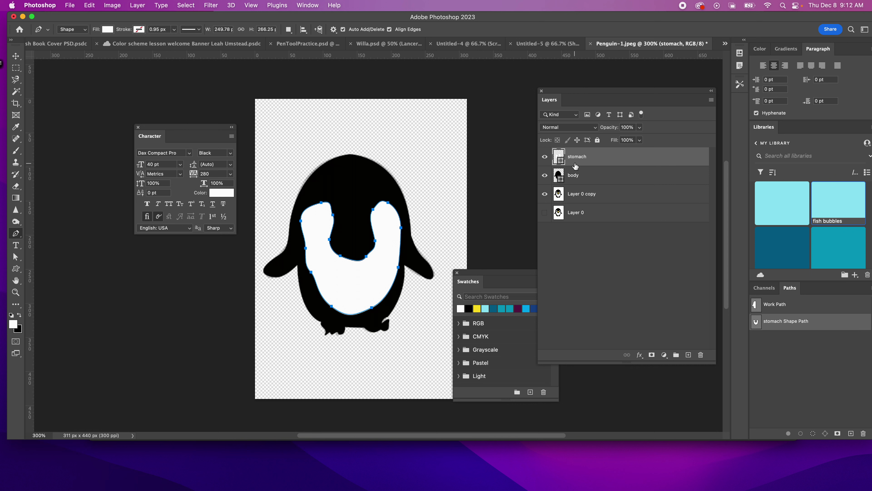
Hide the body and stomach layers and add a new layer named 'right eye'
{"action": "left_click", "coordinate": [545, 175]}
{"action": "left_click", "coordinate": [545, 158]}
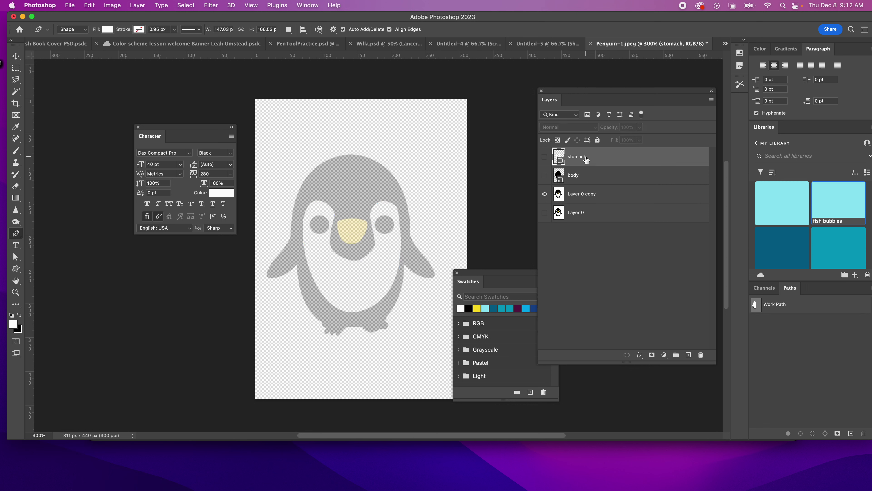
{"action": "left_click", "coordinate": [688, 354]}
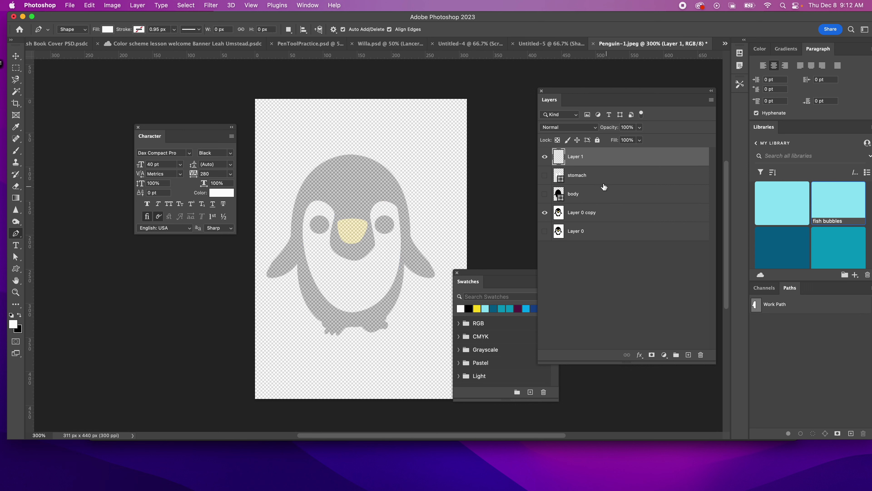
{"action": "double_click", "coordinate": [575, 156]}
{"action": "type", "text": "eye"}
{"action": "key", "text": "Return"}
With black selected, draw an elliptical selection circle over the right eye spot
{"action": "left_click", "coordinate": [471, 308]}
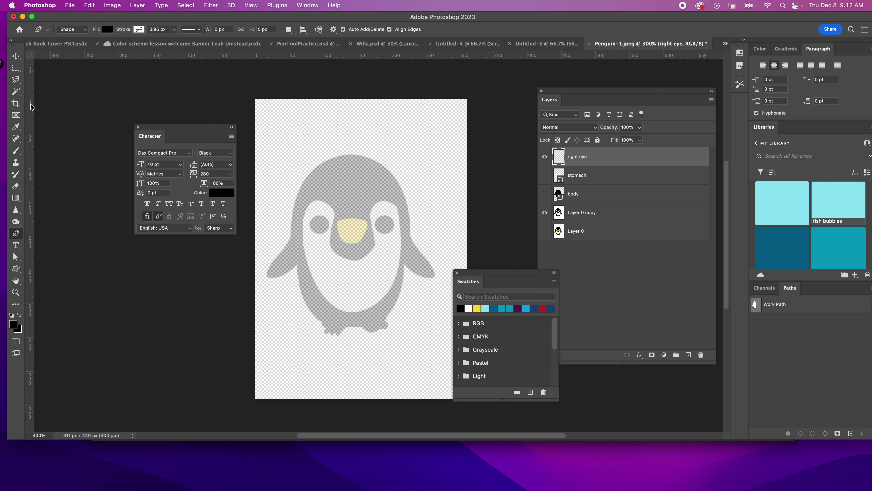
{"action": "left_click", "coordinate": [22, 67]}
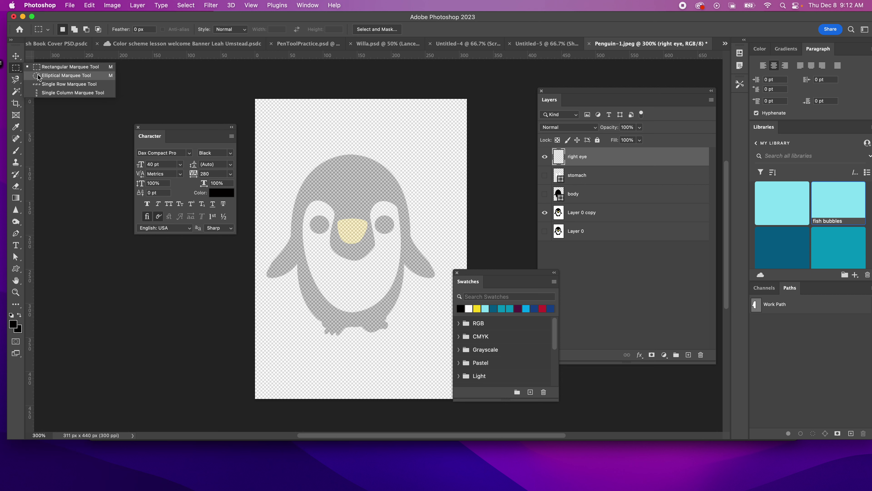
{"action": "left_click", "coordinate": [66, 75]}
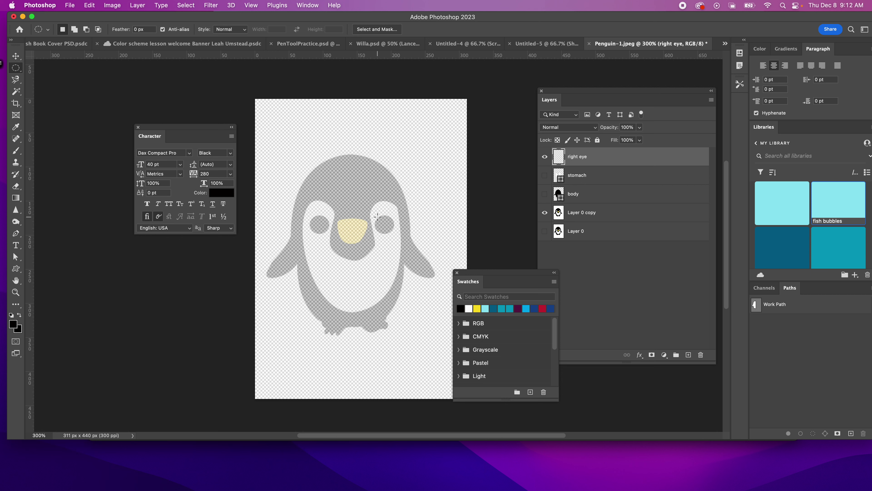
{"action": "left_click_drag", "start_coordinate": [378, 217], "coordinate": [398, 237]}
Fill the eye selection with solid black using the Paint Bucket
{"action": "left_click", "coordinate": [16, 56]}
{"action": "left_click", "coordinate": [385, 224]}
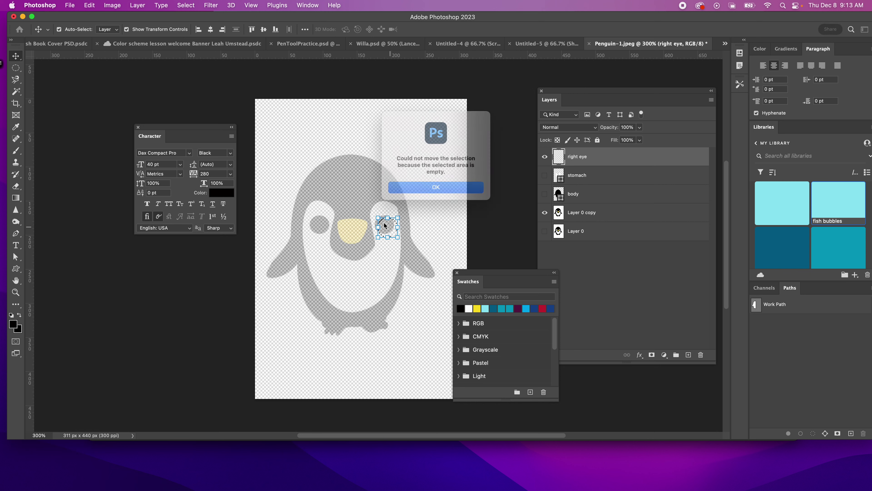
{"action": "key", "text": "Return"}
{"action": "left_click", "coordinate": [386, 224]}
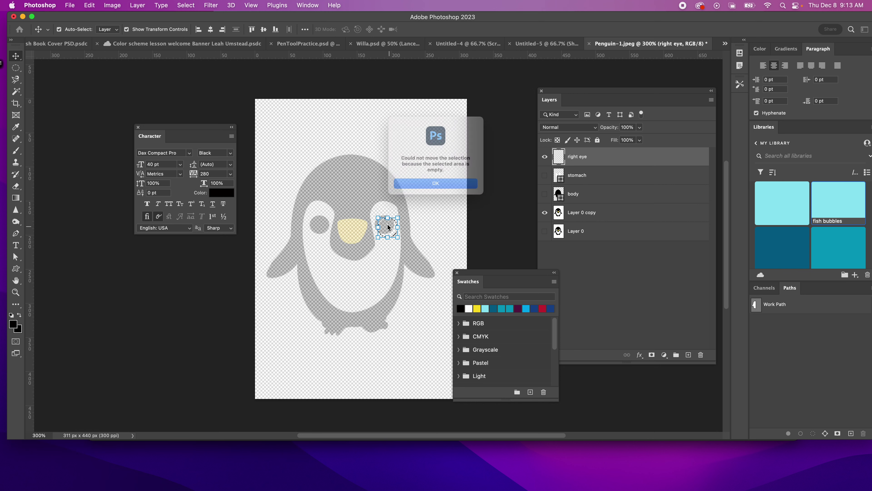
{"action": "key", "text": "Return"}
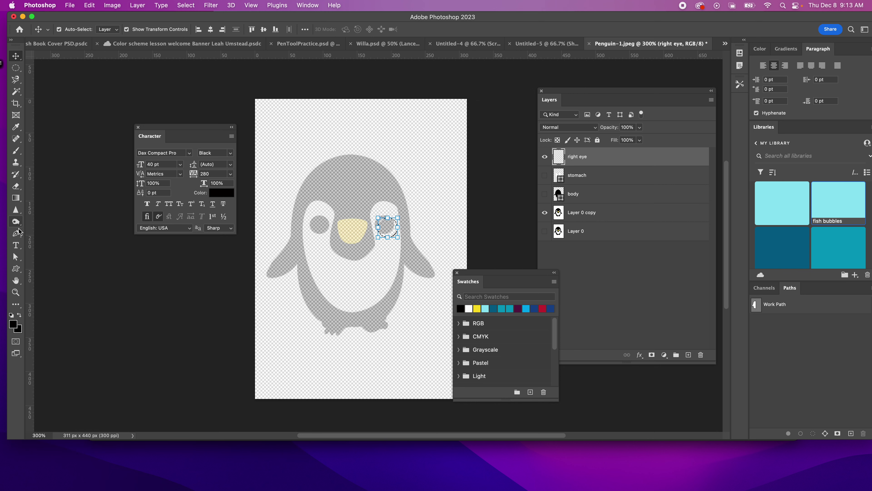
{"action": "left_click", "coordinate": [16, 201]}
{"action": "right_click", "coordinate": [16, 206]}
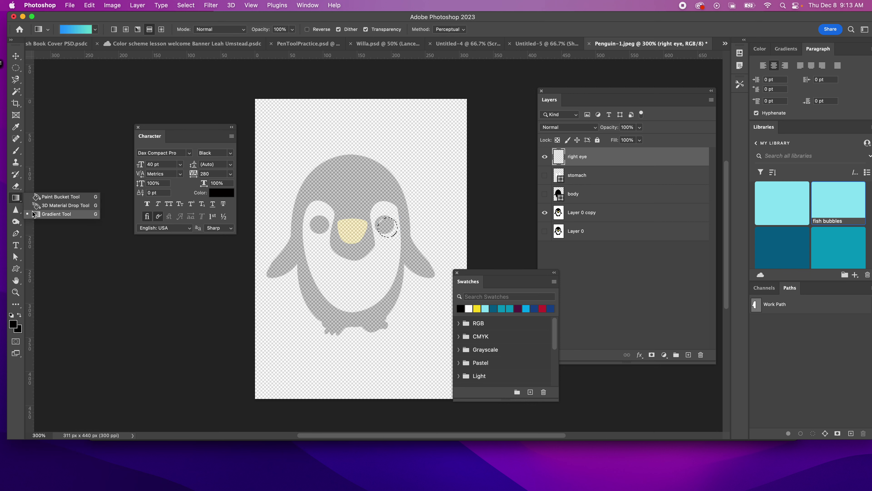
{"action": "left_click", "coordinate": [52, 207]}
{"action": "left_click", "coordinate": [386, 230]}
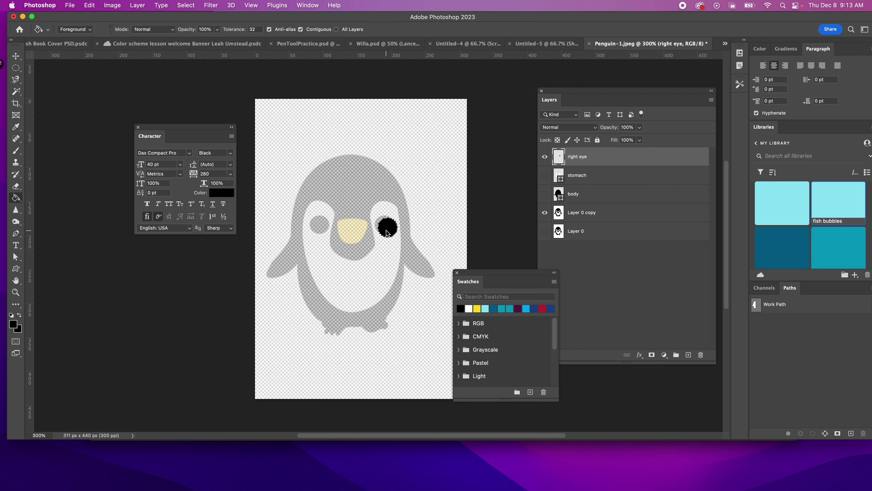
Nudge the black eye into place and Alt-drag a copy onto the left eye spot
{"action": "key", "text": "v"}
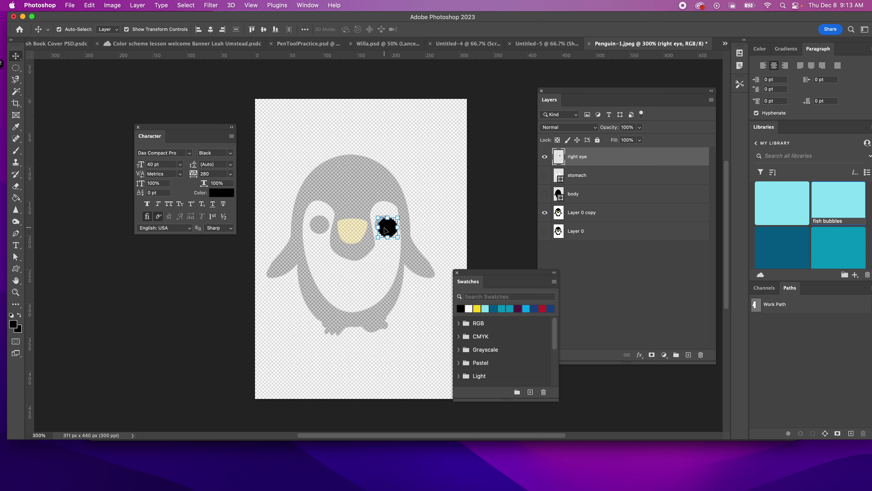
{"action": "left_click_drag", "start_coordinate": [382, 228], "coordinate": [383, 224]}
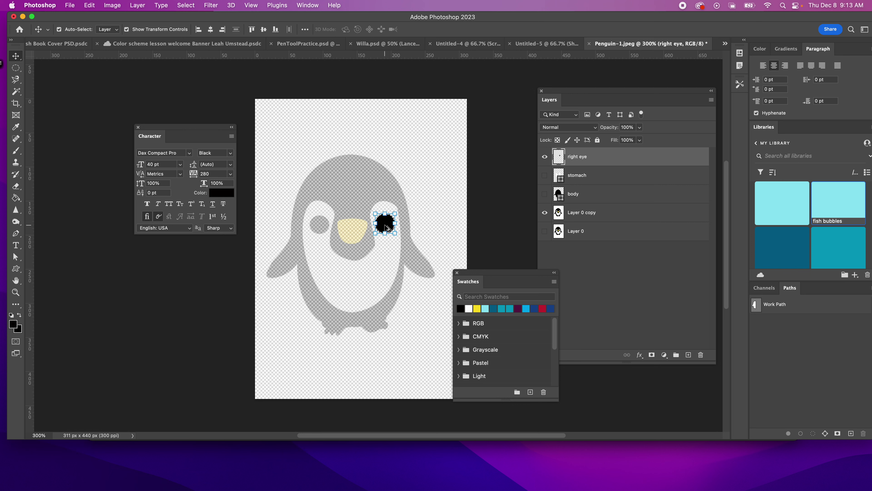
{"action": "left_click_drag", "start_coordinate": [386, 227], "coordinate": [320, 229], "text": "alt"}
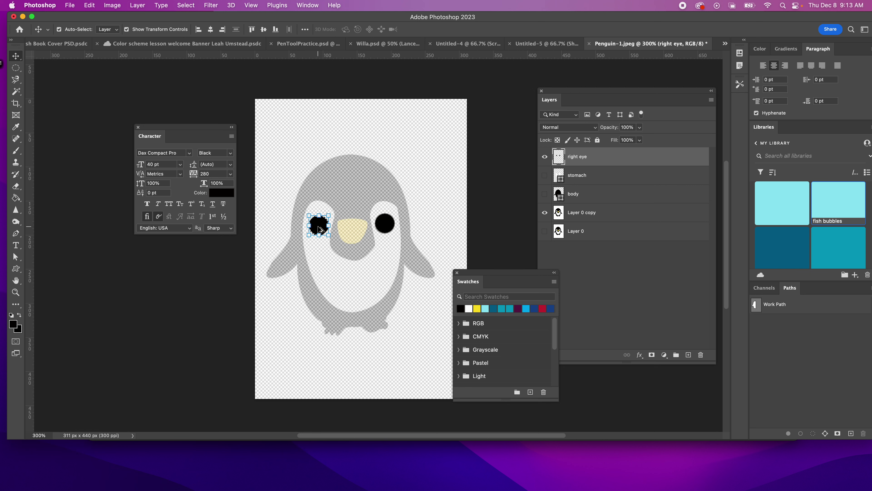
{"action": "left_click", "coordinate": [391, 242]}
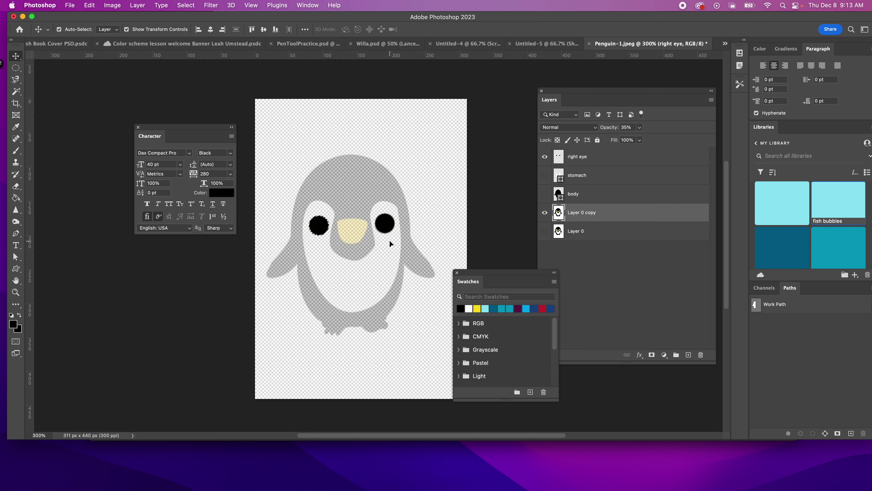
{"action": "left_click_drag", "start_coordinate": [320, 229], "coordinate": [320, 229]}
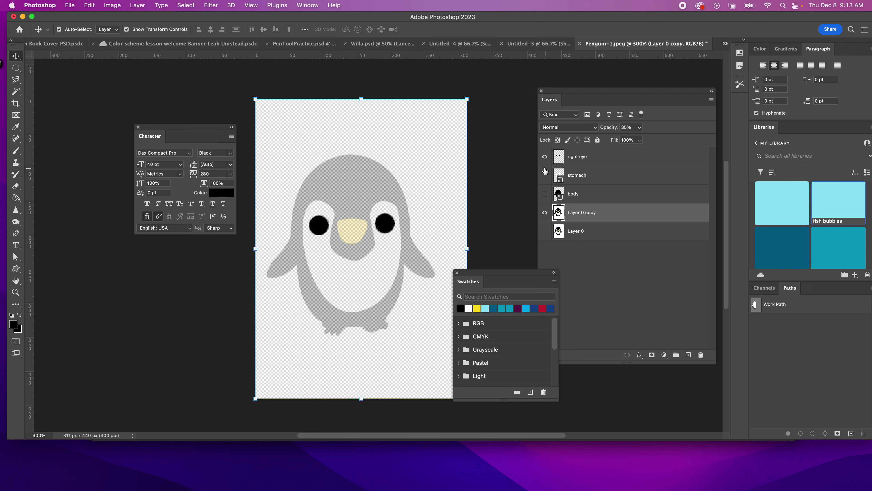
Hide the right eye, stomach and body layers, then add a top layer named 'nose'
{"action": "left_click", "coordinate": [545, 174]}
{"action": "left_click", "coordinate": [545, 193]}
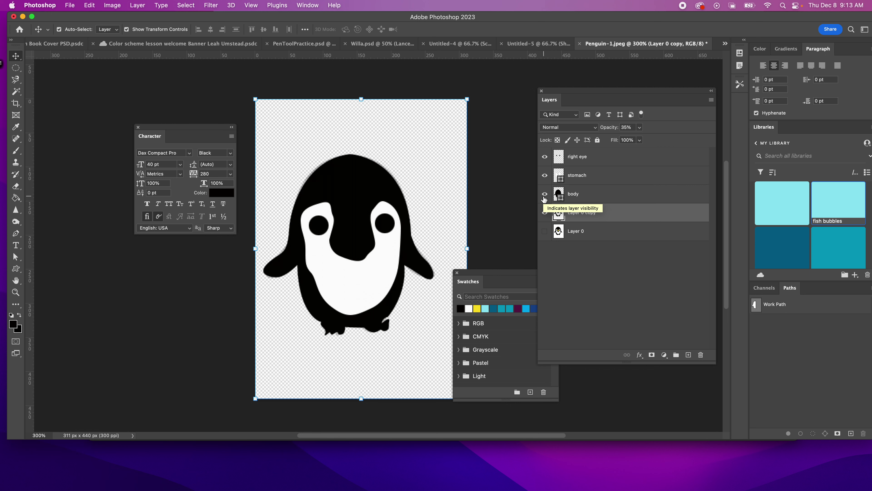
{"action": "left_click", "coordinate": [544, 194]}
{"action": "left_click", "coordinate": [545, 175]}
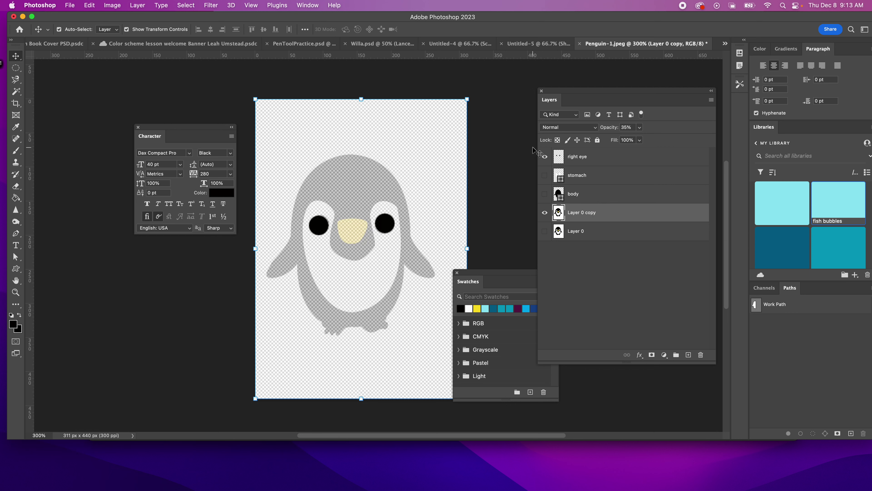
{"action": "left_click", "coordinate": [545, 156]}
{"action": "left_click", "coordinate": [688, 354]}
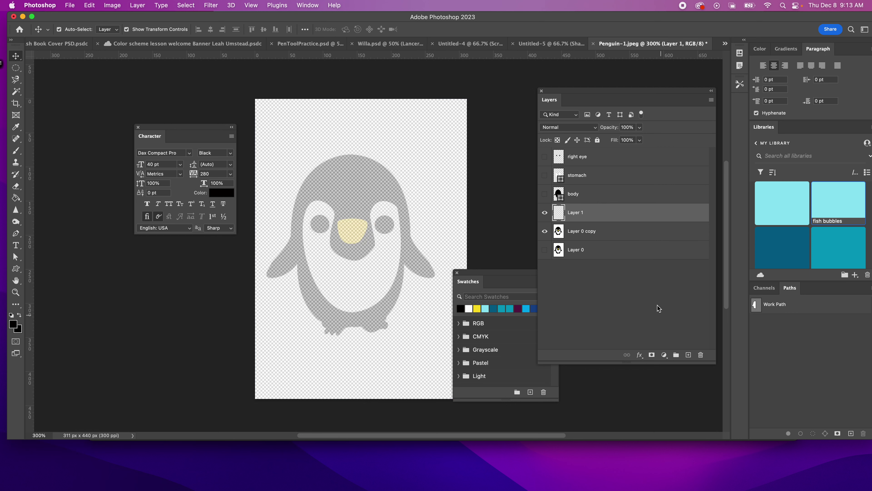
{"action": "left_click_drag", "start_coordinate": [589, 216], "coordinate": [588, 154]}
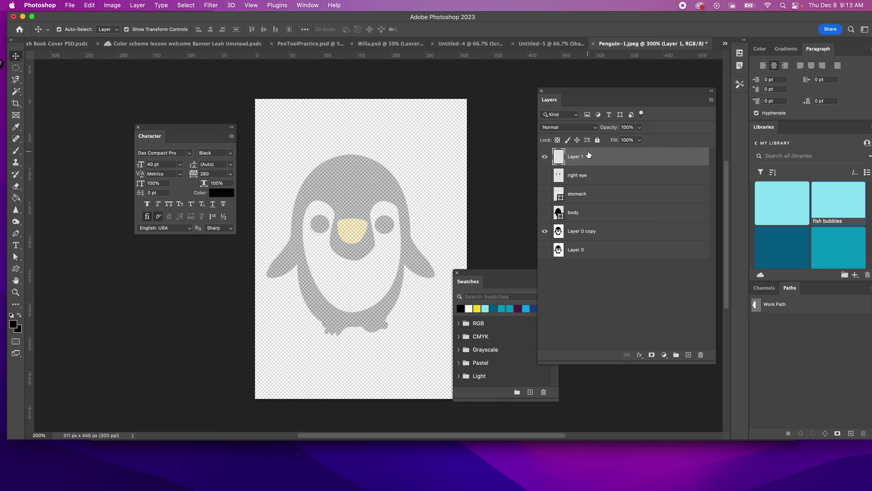
{"action": "type", "text": "nose"}
Draw a closed yellow nose shape over the beak with the Pen tool
{"action": "left_click", "coordinate": [478, 307]}
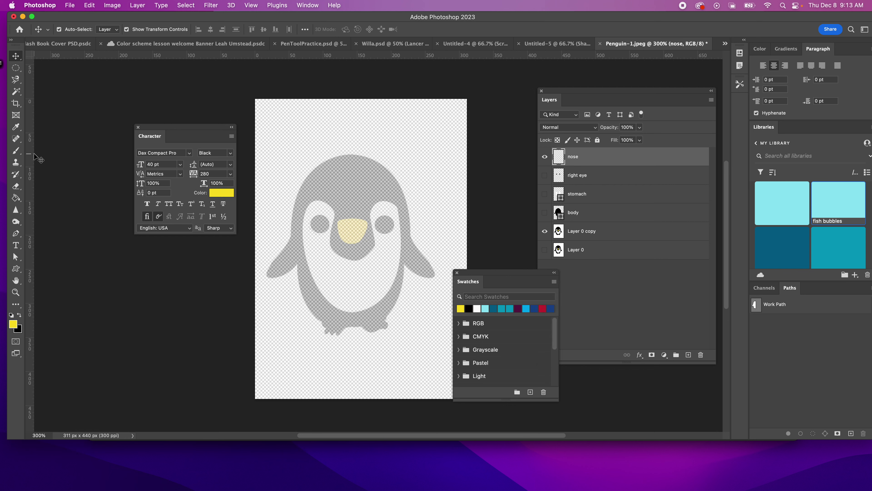
{"action": "key", "text": "p"}
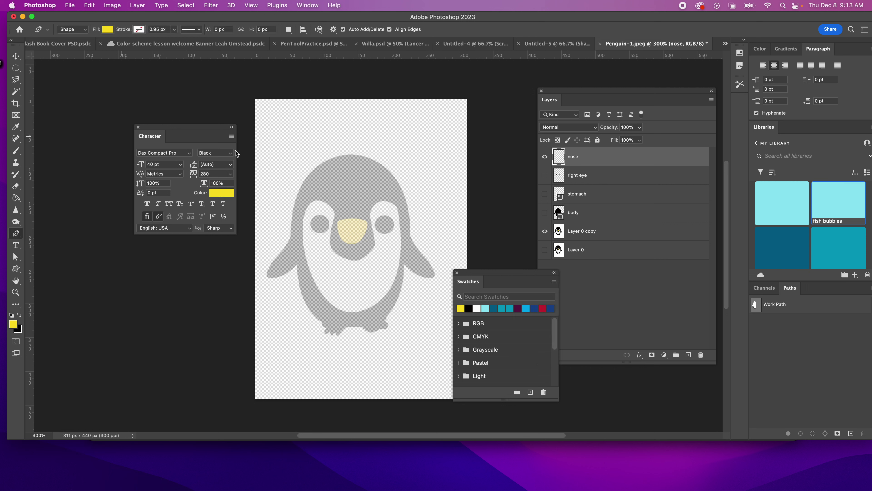
{"action": "left_click", "coordinate": [337, 221]}
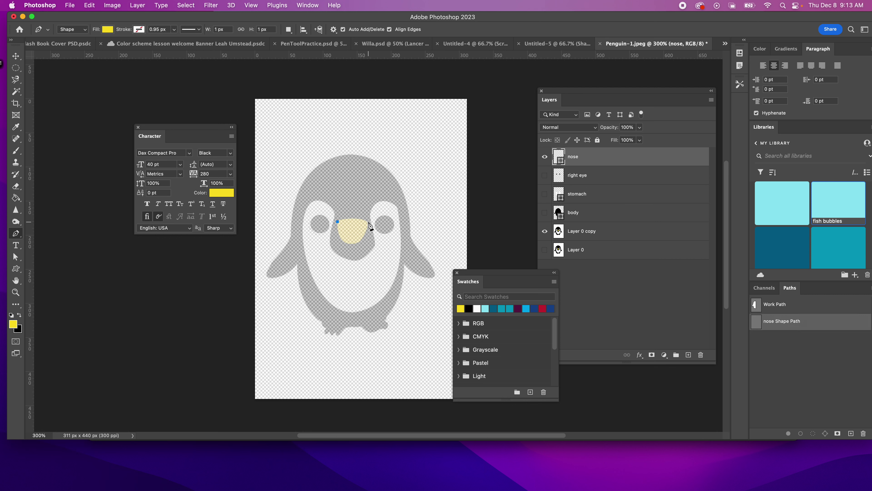
{"action": "left_click_drag", "start_coordinate": [365, 222], "coordinate": [339, 237]}
{"action": "left_click", "coordinate": [338, 222]}
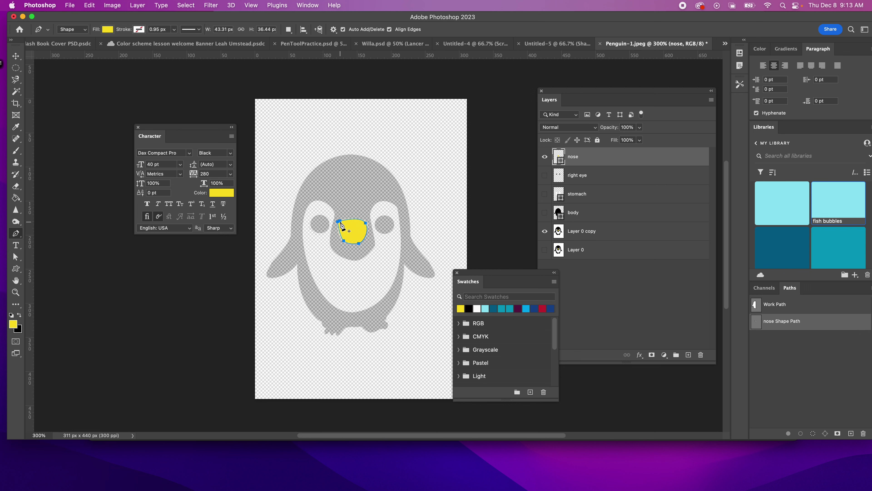
Show the right eye, stomach and body layers, deselect, and select the nose layer
{"action": "left_click", "coordinate": [544, 175]}
{"action": "left_click", "coordinate": [545, 193]}
{"action": "left_click", "coordinate": [545, 213]}
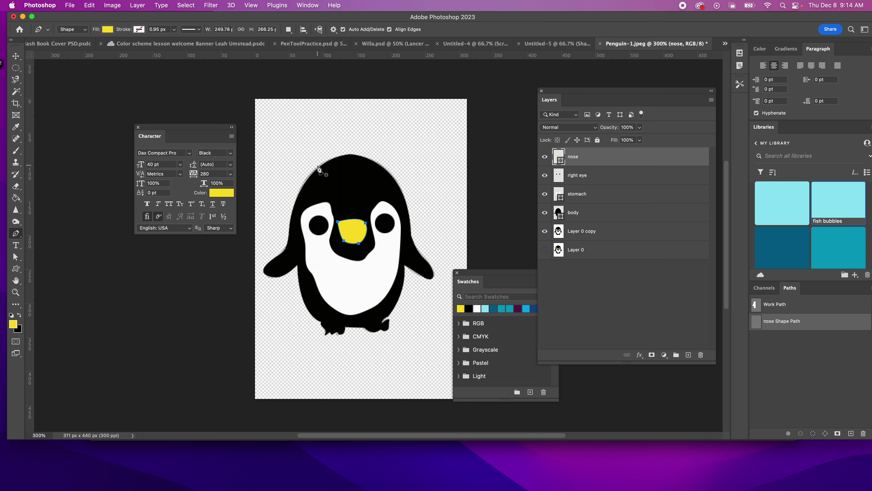
{"action": "left_click", "coordinate": [17, 56]}
{"action": "left_click", "coordinate": [123, 94]}
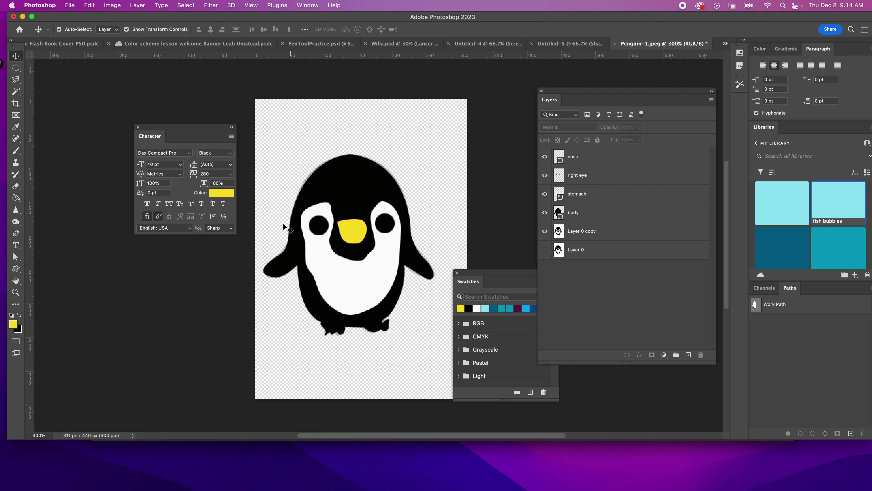
{"action": "left_click", "coordinate": [588, 159]}
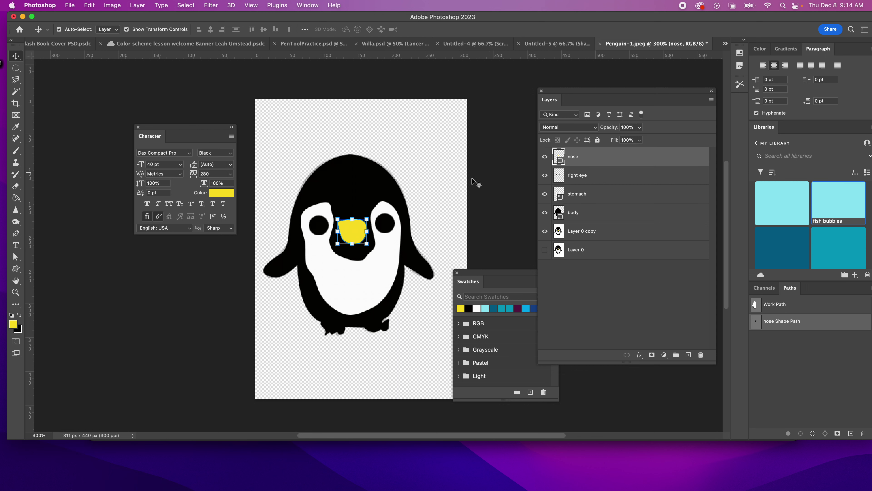
Rasterize the nose layer, fill its selection with a blue-to-cyan gradient, and deselect
{"action": "right_click", "coordinate": [573, 162]}
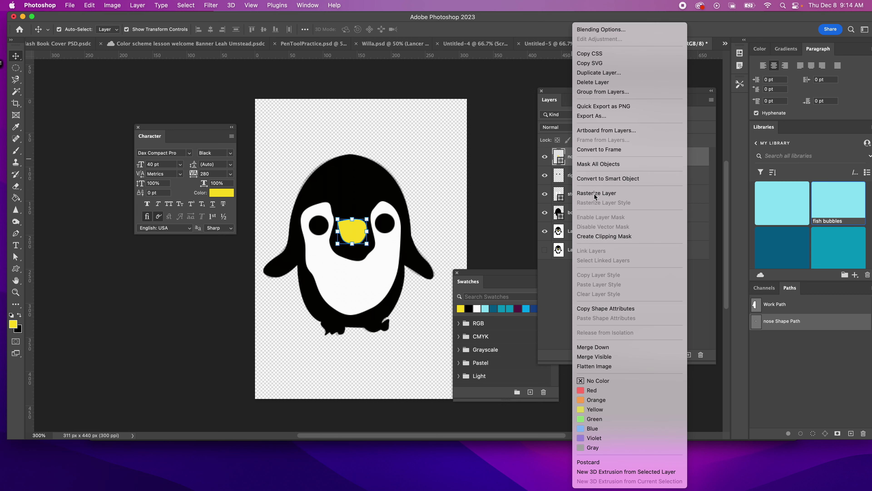
{"action": "left_click", "coordinate": [600, 194]}
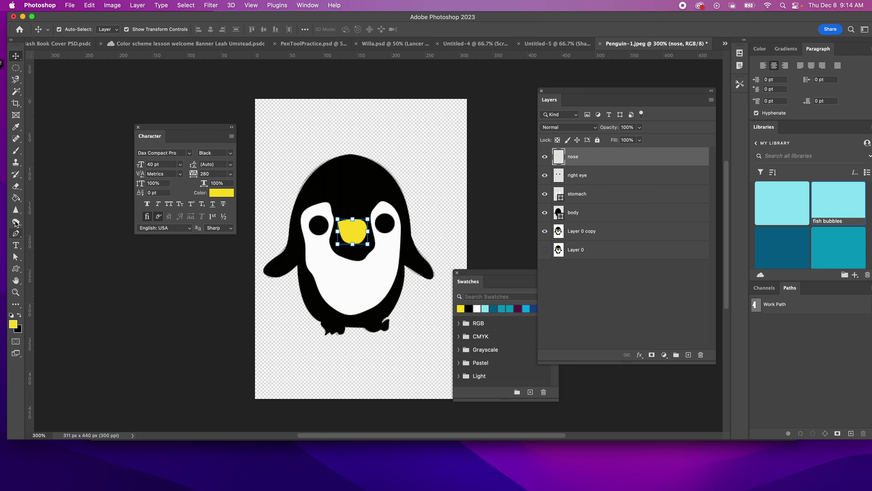
{"action": "left_click", "coordinate": [561, 157], "text": "super"}
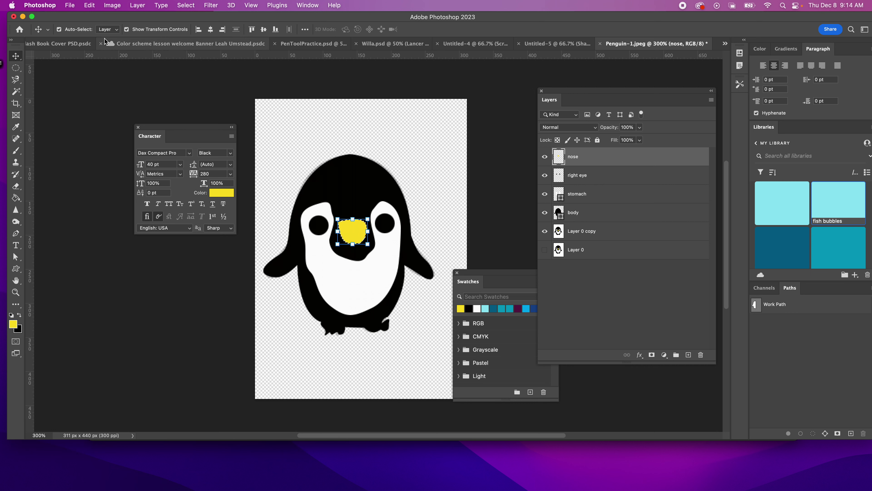
{"action": "mouse_move", "coordinate": [16, 198]}
{"action": "left_mouse_down"}
{"action": "mouse_move", "coordinate": [56, 199]}
{"action": "mouse_move", "coordinate": [55, 213]}
{"action": "left_mouse_up"}
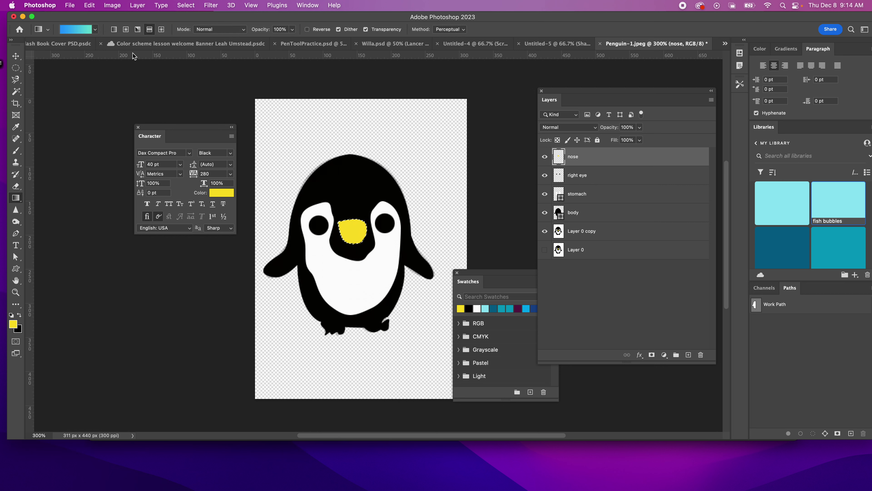
{"action": "left_click_drag", "start_coordinate": [355, 229], "coordinate": [341, 251]}
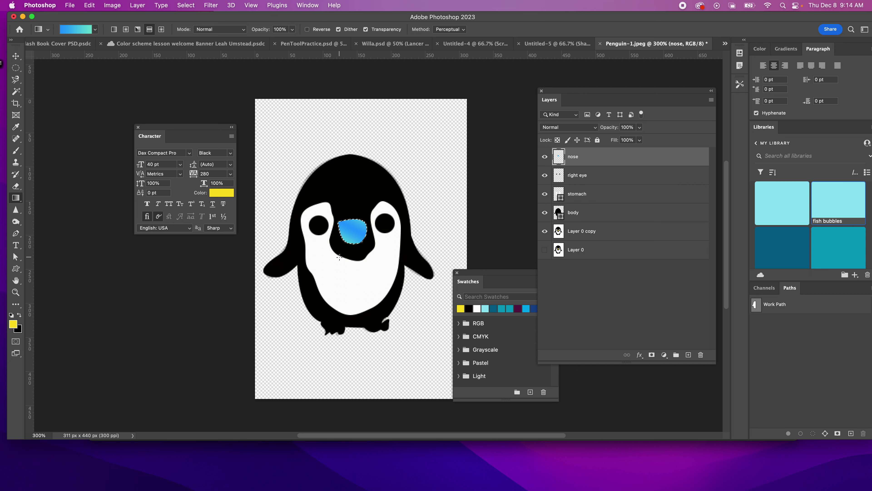
{"action": "key", "text": "super+d"}
{"action": "left_click", "coordinate": [572, 217]}
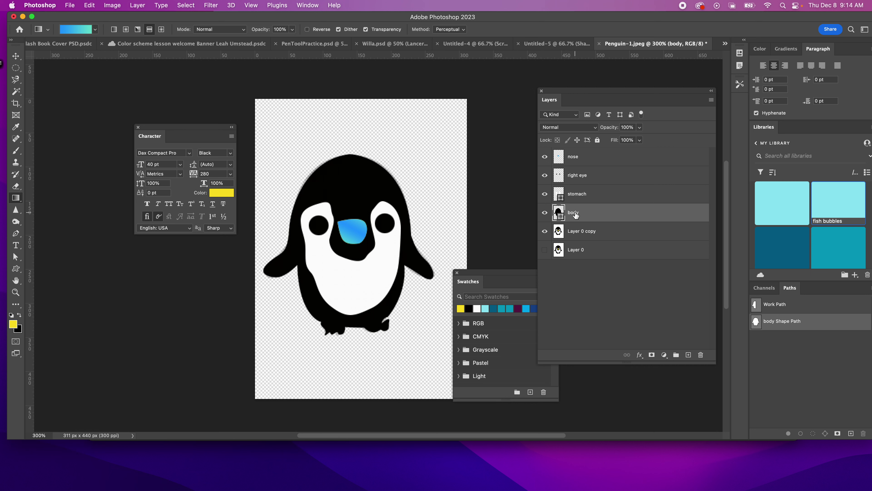
Rasterize the body layer, fill it with a teal-to-blue reflected gradient, and hide Layer 0 copy
{"action": "right_click", "coordinate": [577, 214]}
{"action": "left_click", "coordinate": [595, 193]}
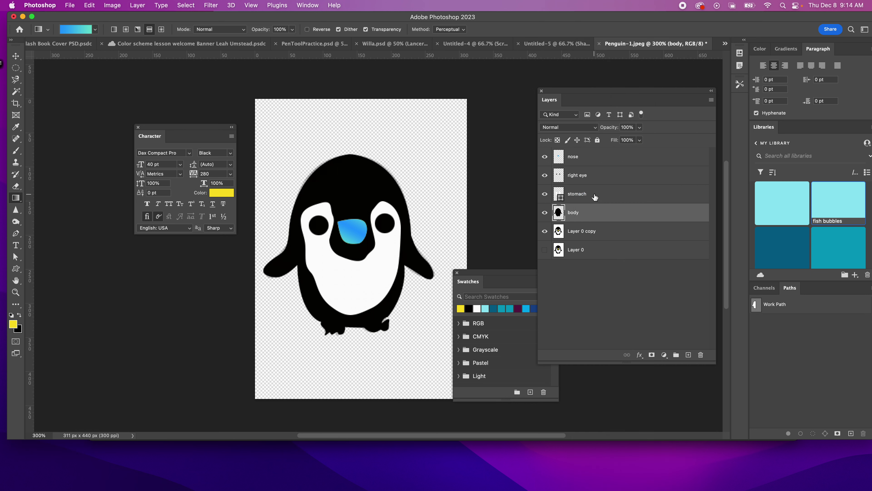
{"action": "left_click", "coordinate": [559, 213], "text": "super"}
{"action": "left_click_drag", "start_coordinate": [327, 250], "coordinate": [345, 300]}
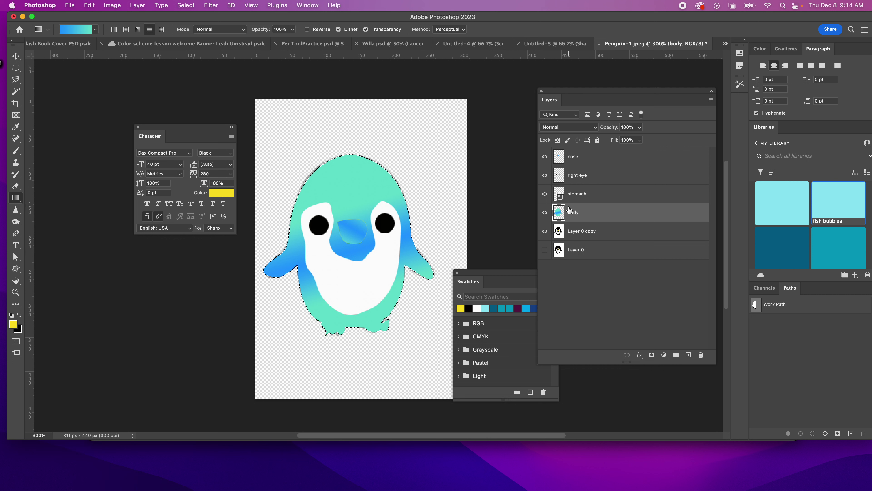
{"action": "key", "text": "super+d"}
{"action": "left_click", "coordinate": [545, 231]}
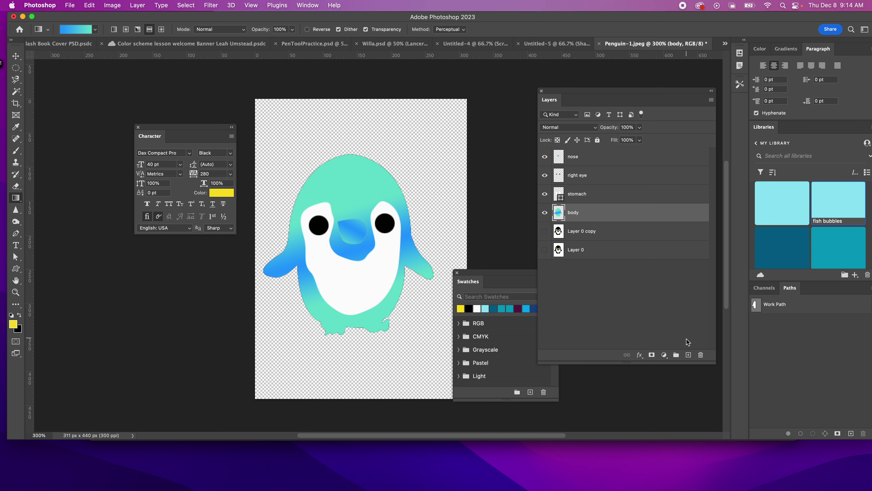
Add a new layer beneath the body layer and name it 'background'
{"action": "left_click", "coordinate": [688, 355]}
{"action": "left_click_drag", "start_coordinate": [581, 213], "coordinate": [583, 235]}
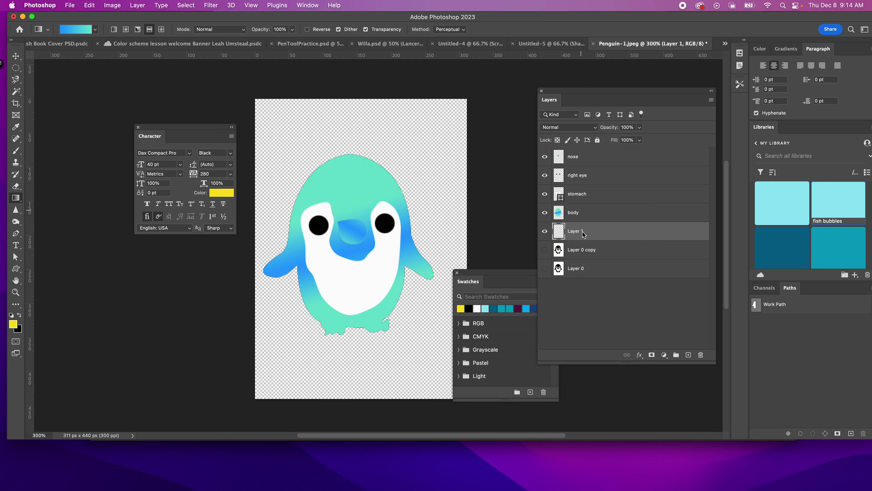
{"action": "double_click", "coordinate": [582, 231]}
{"action": "type", "text": "bakcground"}
{"action": "key", "text": "Return"}
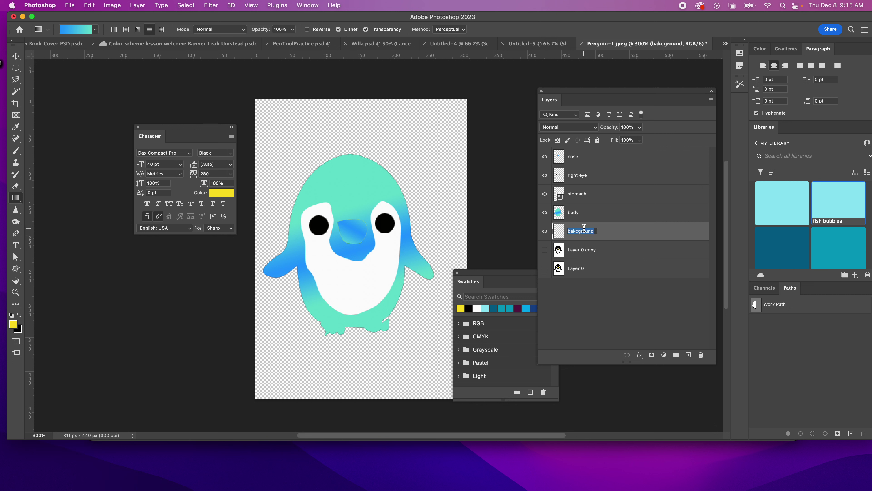
{"action": "type", "text": "b"}
{"action": "key", "text": "Return"}
Paint yellow Foreground to Transparent gradients down from the canvas top and up from the bottom
{"action": "left_click", "coordinate": [94, 29]}
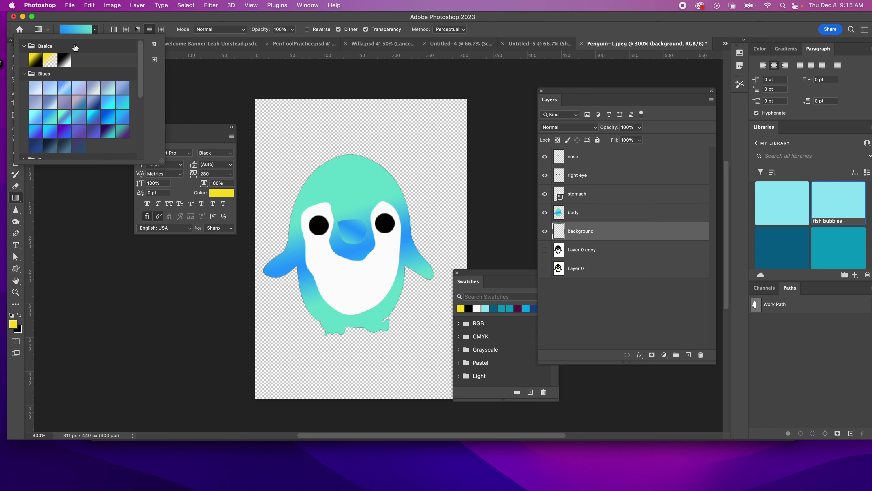
{"action": "left_click", "coordinate": [49, 60]}
{"action": "left_click_drag", "start_coordinate": [308, 124], "coordinate": [350, 313]}
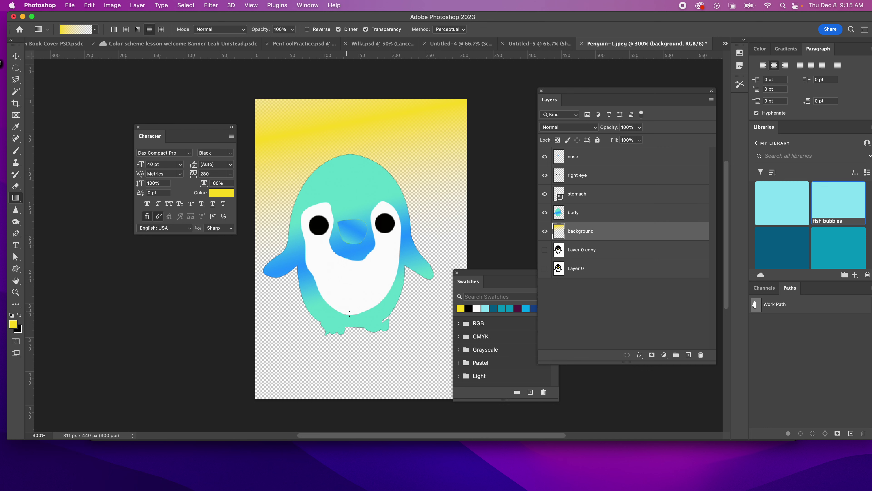
{"action": "left_click_drag", "start_coordinate": [375, 382], "coordinate": [400, 256]}
{"action": "left_click", "coordinate": [91, 30]}
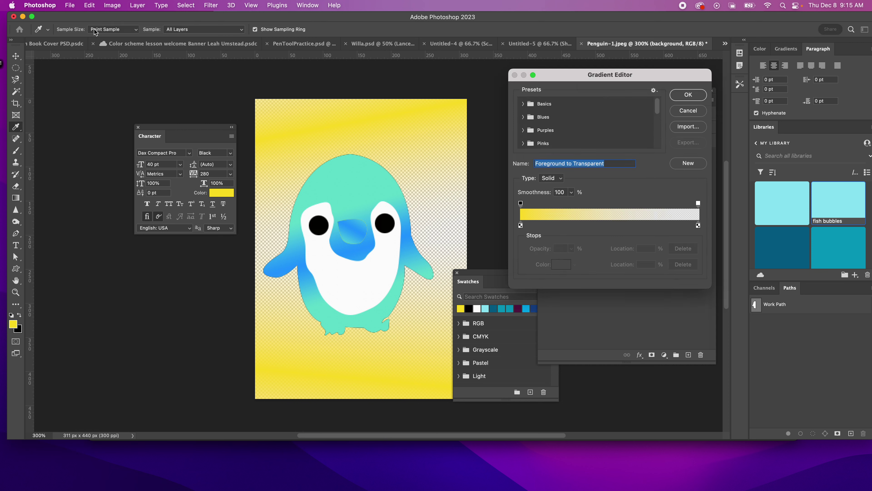
{"action": "left_click", "coordinate": [684, 110]}
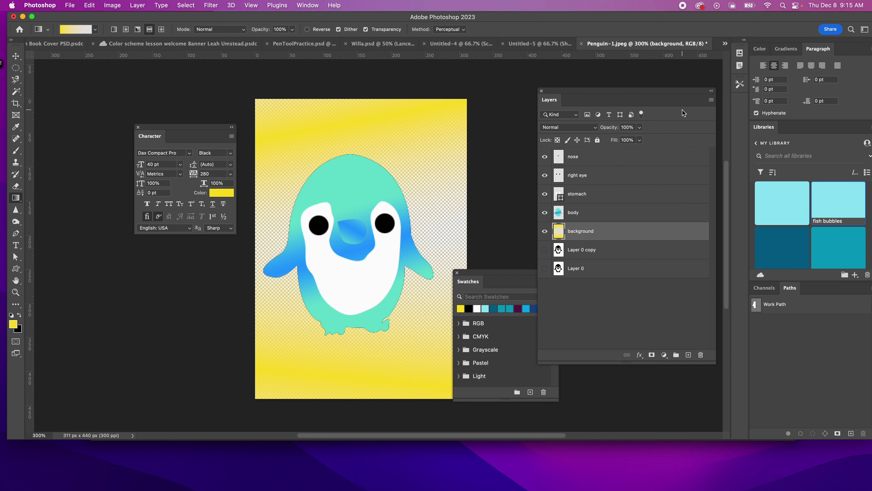
{"action": "left_click", "coordinate": [94, 30]}
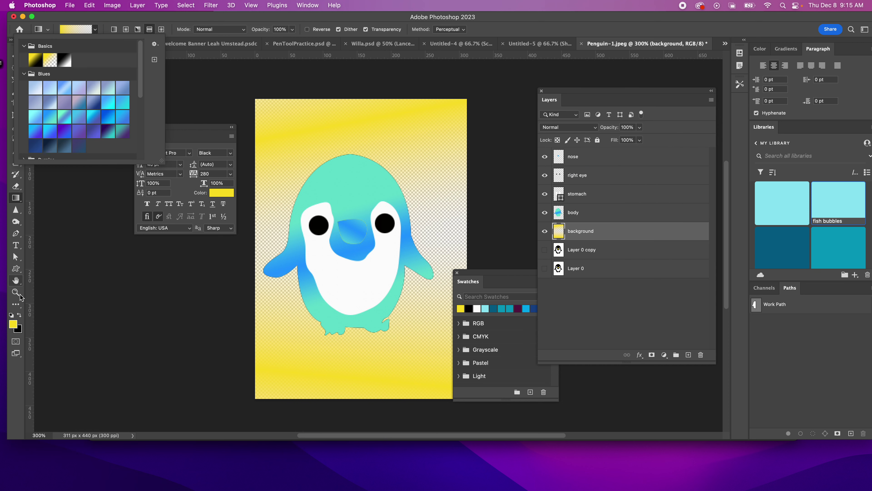
Paint Bucket the background layer, then refill it solid black (#000000)
{"action": "left_click", "coordinate": [17, 198]}
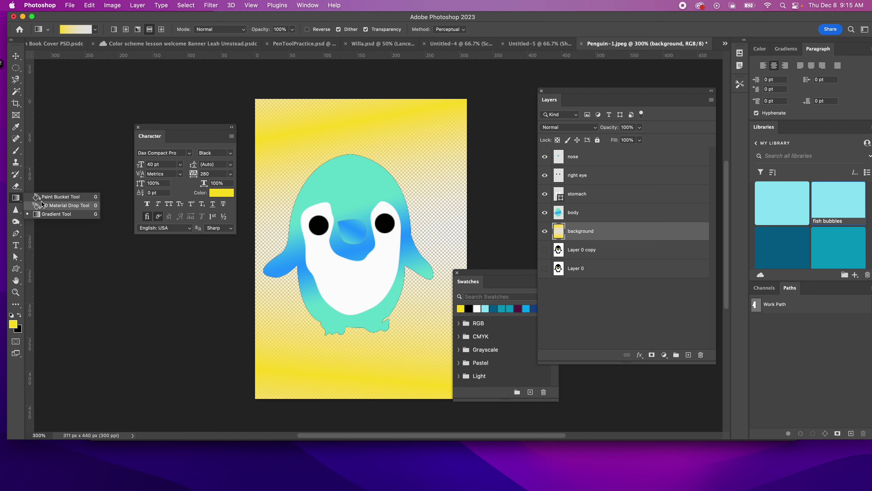
{"action": "left_click", "coordinate": [51, 206]}
{"action": "left_click", "coordinate": [290, 328]}
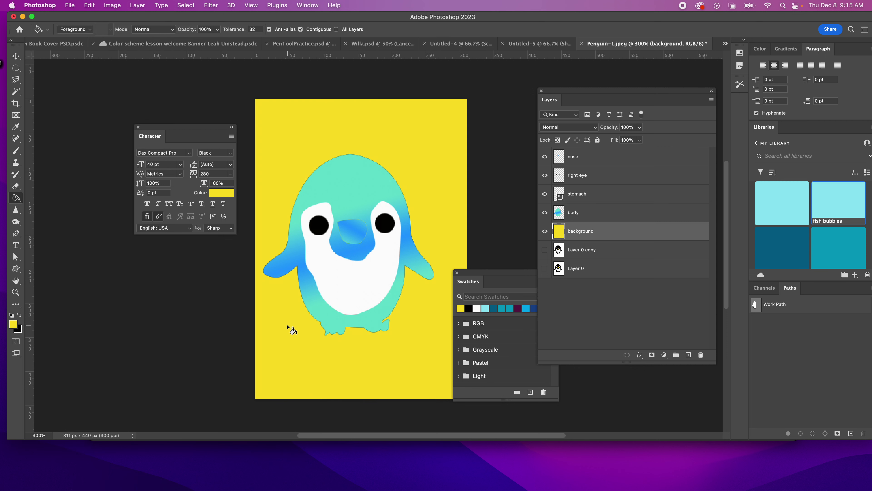
{"action": "left_click", "coordinate": [12, 326]}
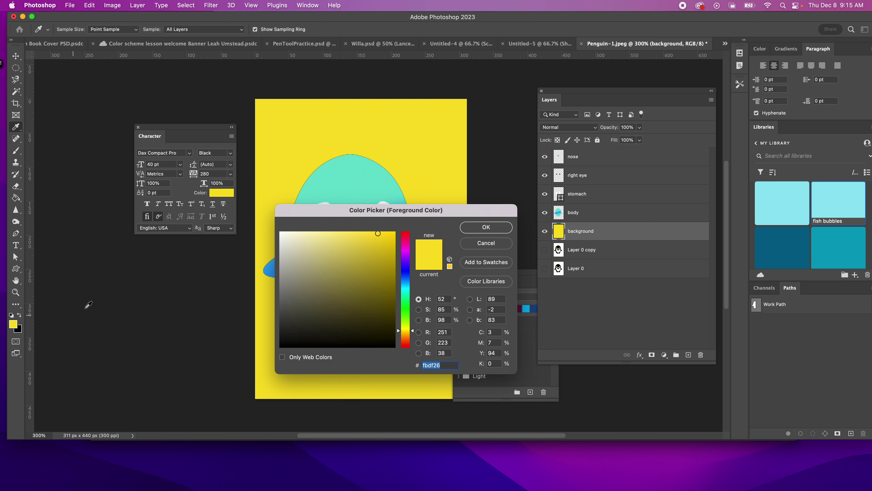
{"action": "left_click", "coordinate": [20, 331]}
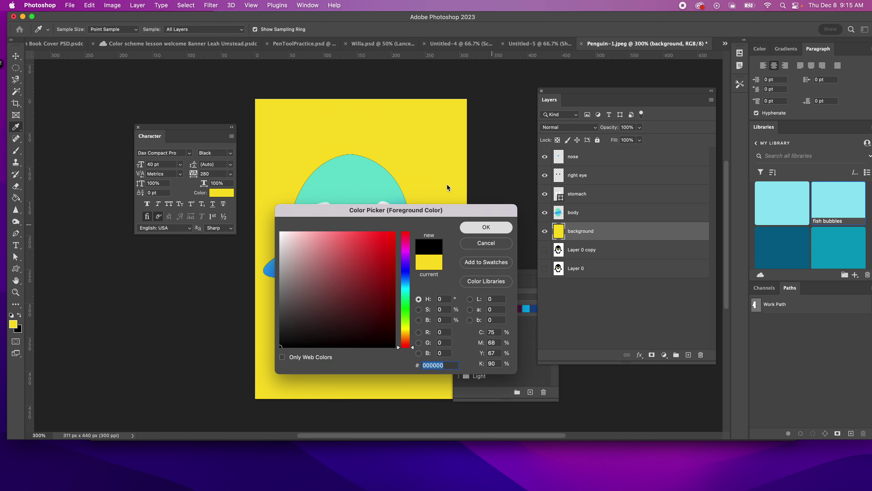
{"action": "left_click", "coordinate": [485, 226]}
{"action": "key", "text": "g"}
{"action": "left_click", "coordinate": [433, 171]}
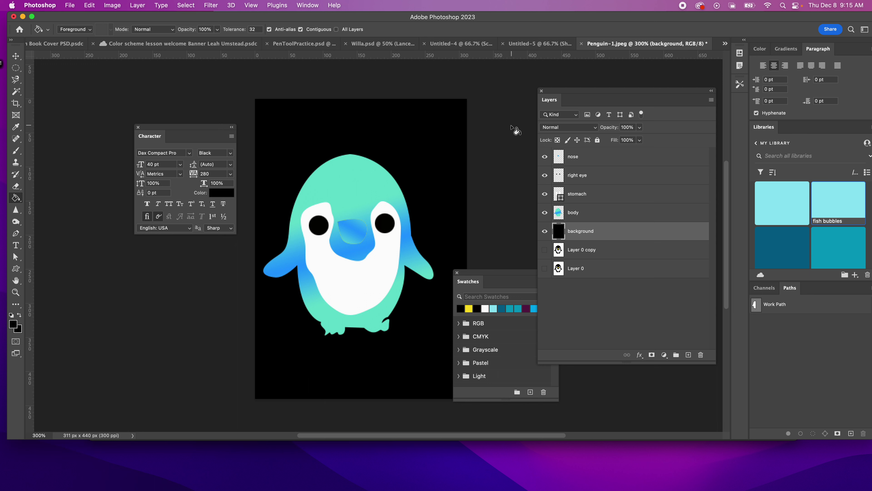
{"action": "left_click", "coordinate": [684, 7]}
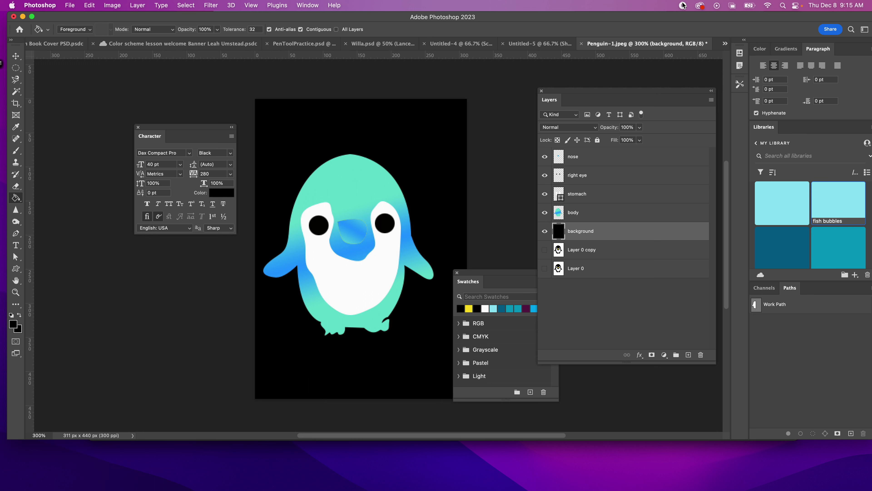